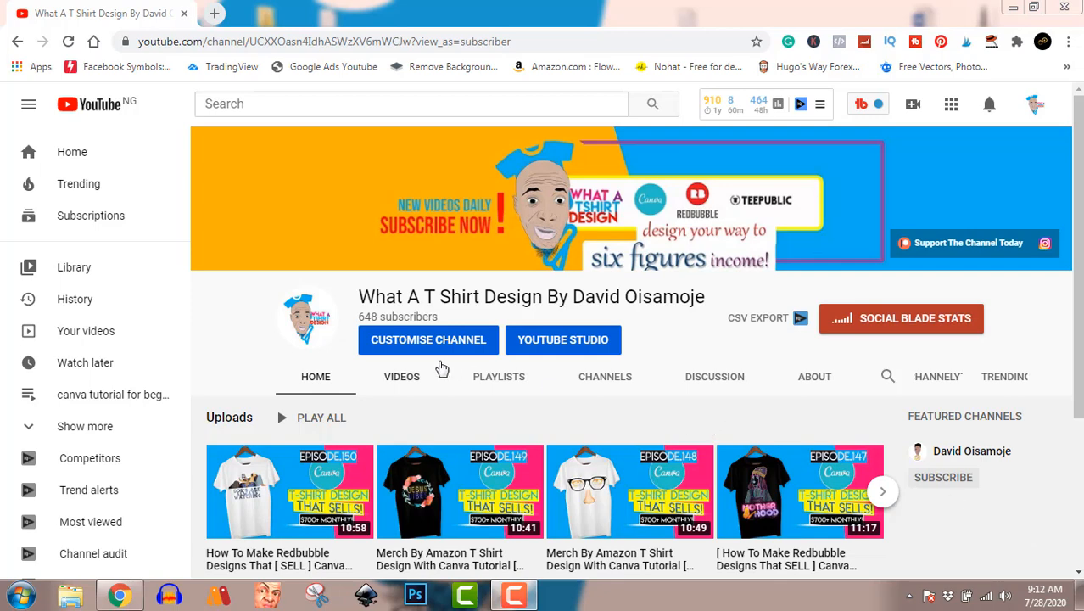
Browse the T-shirt design channel's uploaded videos on YouTube
click(404, 378)
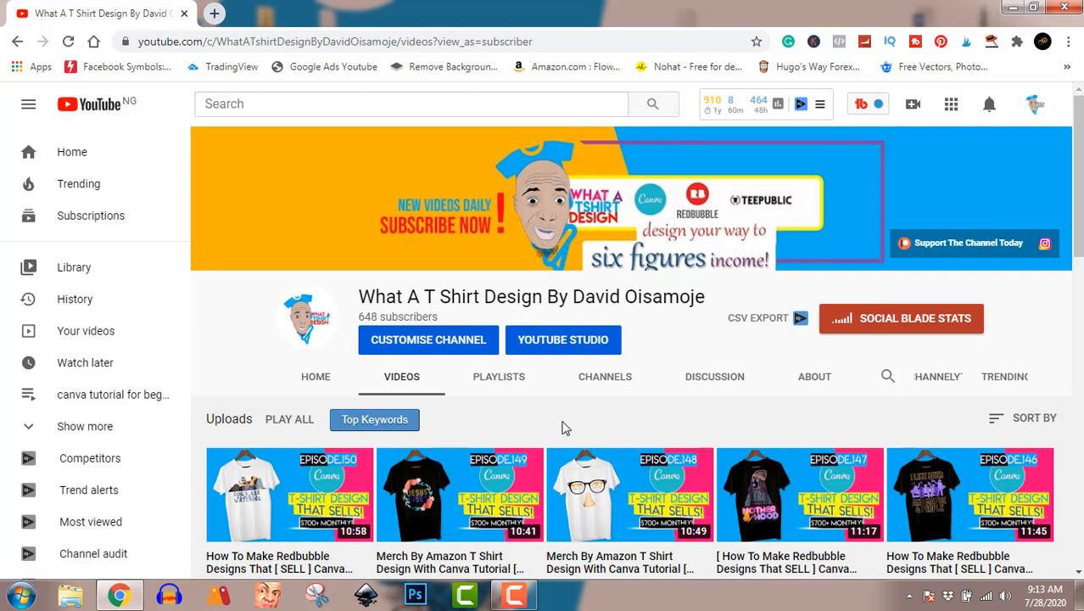
scroll(566, 428, down, 8)
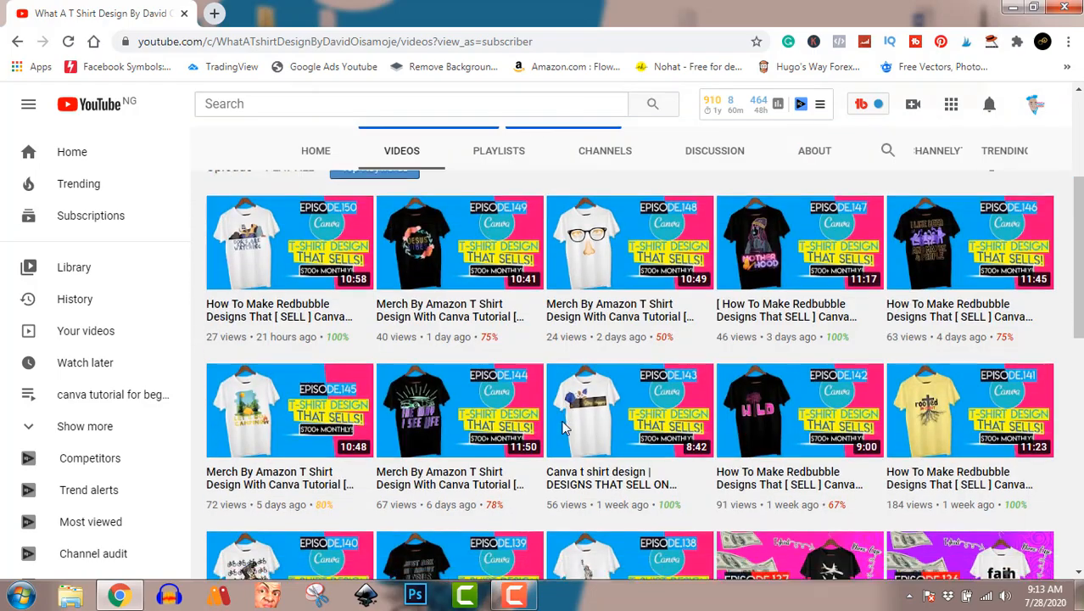
scroll(566, 428, down, 4)
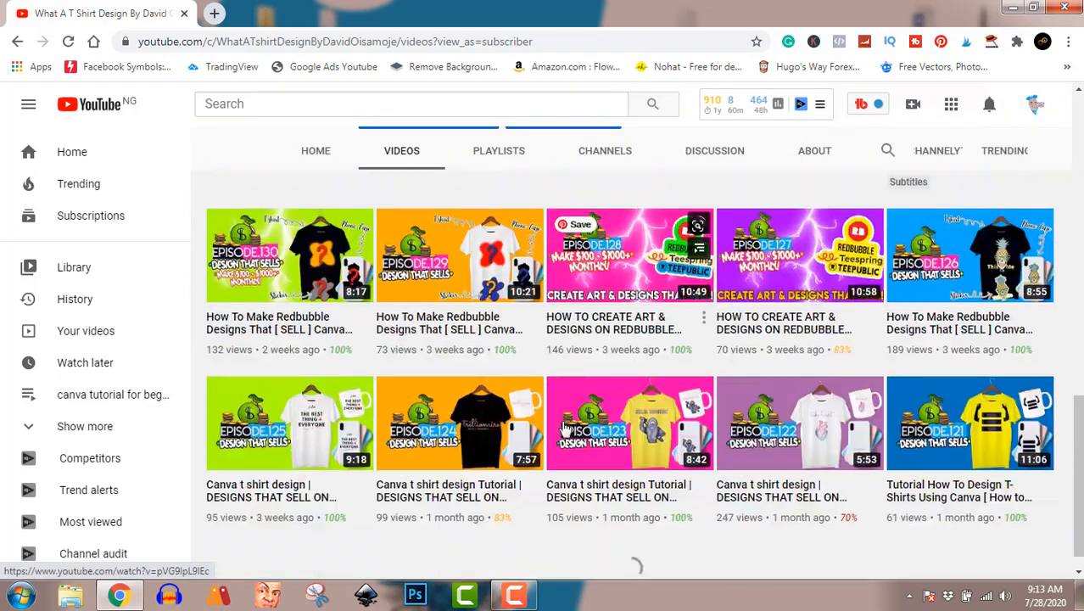
scroll(566, 429, up, 6)
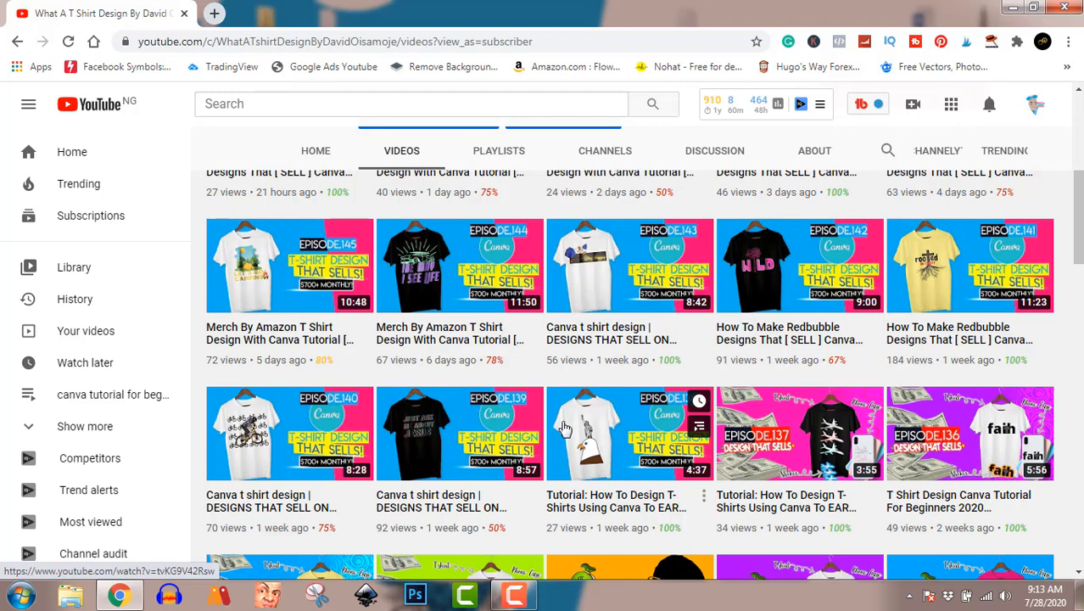
scroll(565, 429, up, 5)
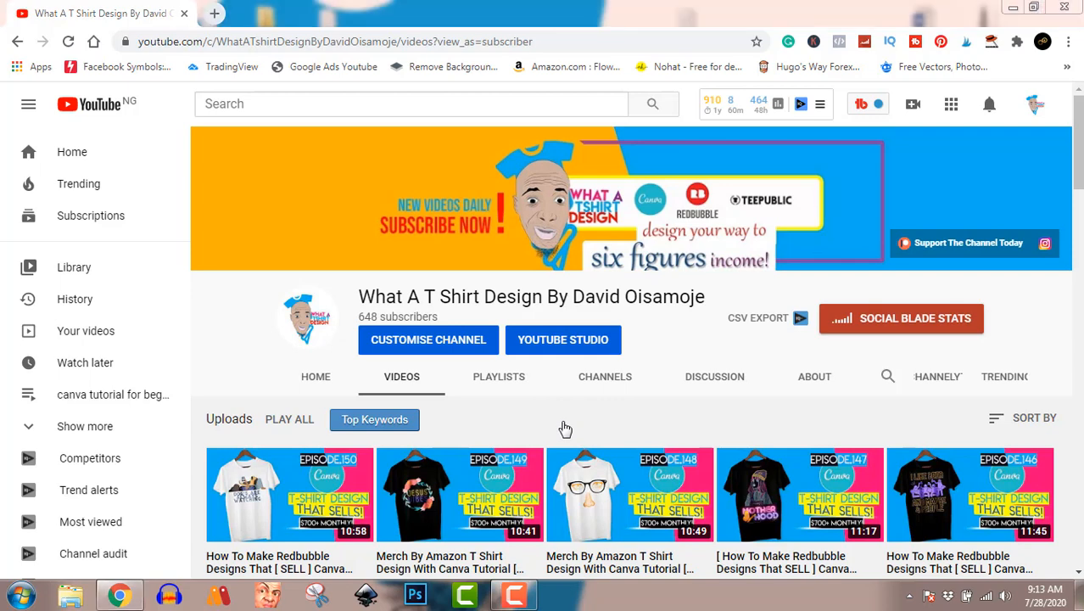
click(577, 343)
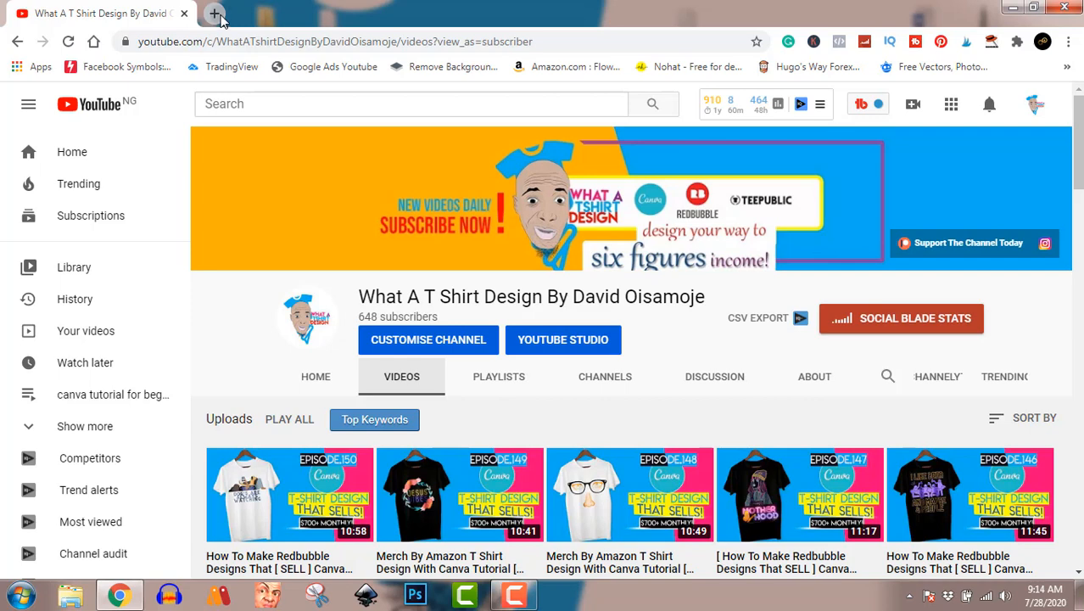
Open Canva in a new browser tab and create a blank custom design of 4500 × 5400 px
click(219, 17)
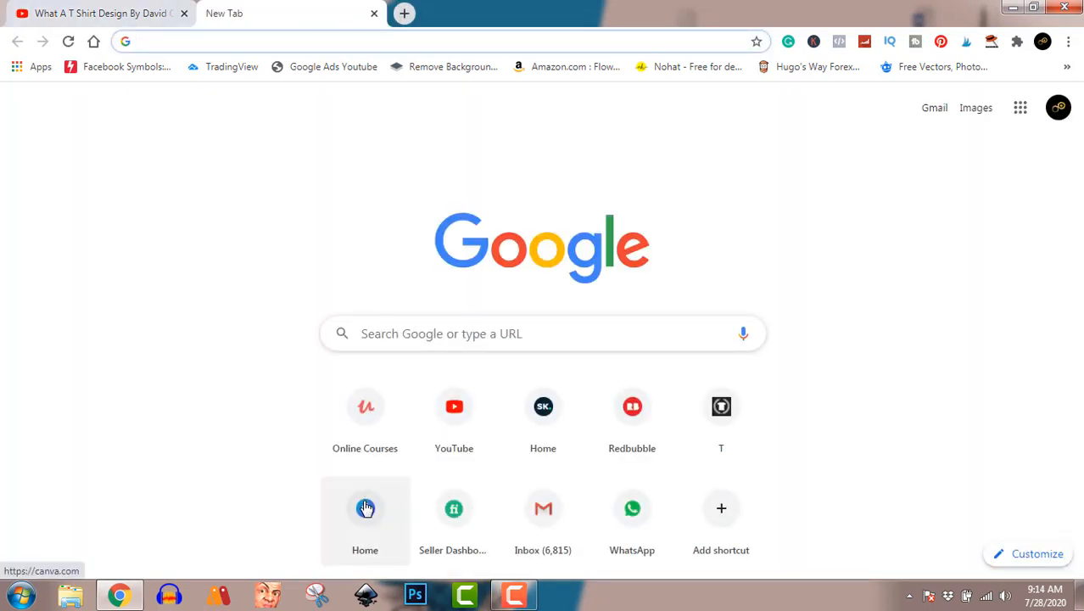
click(365, 507)
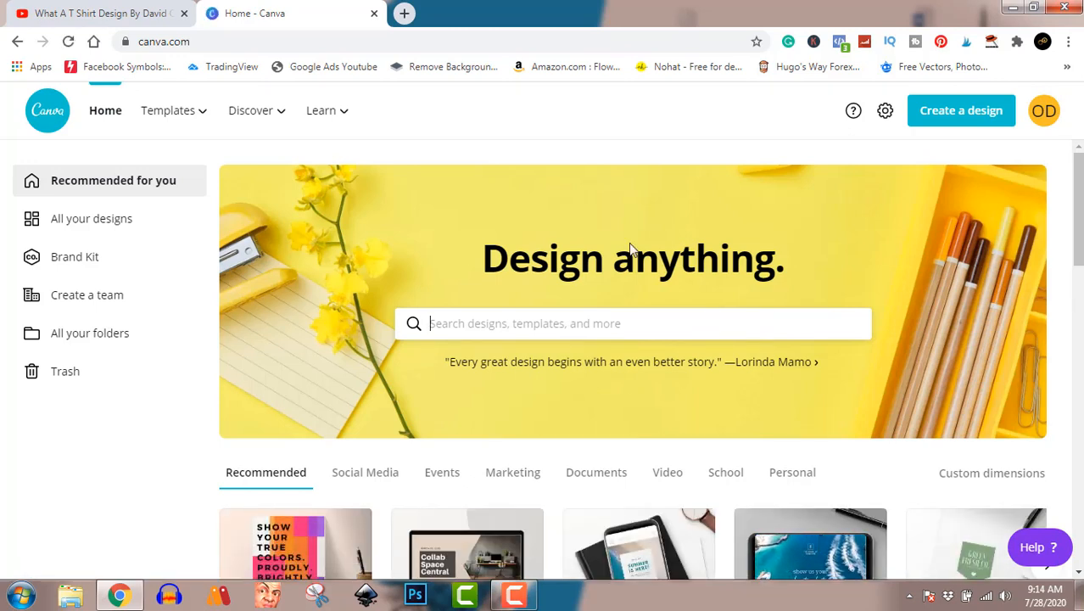
click(971, 110)
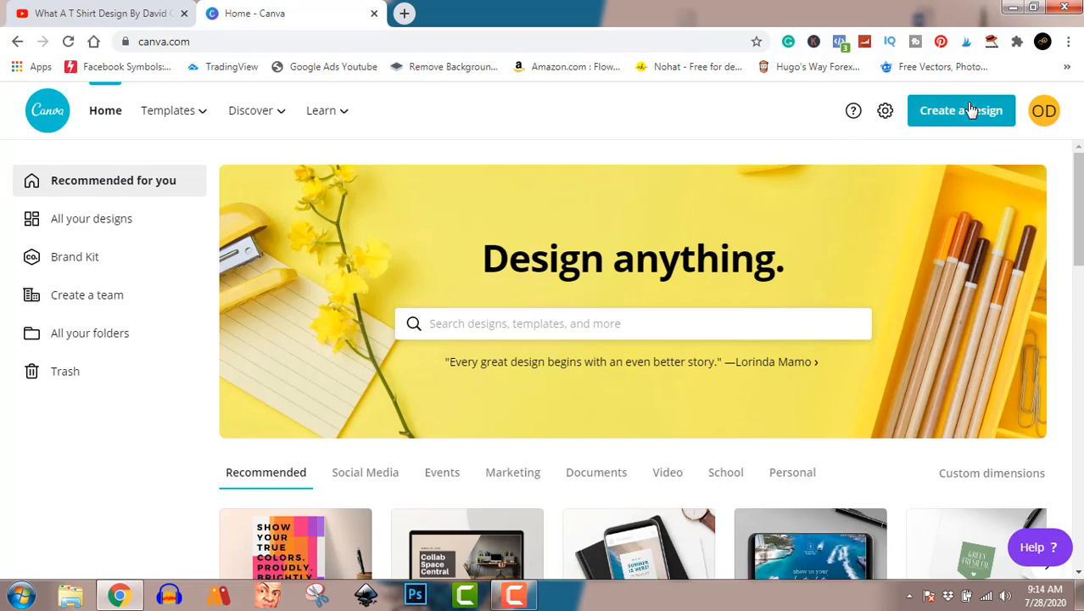
click(844, 197)
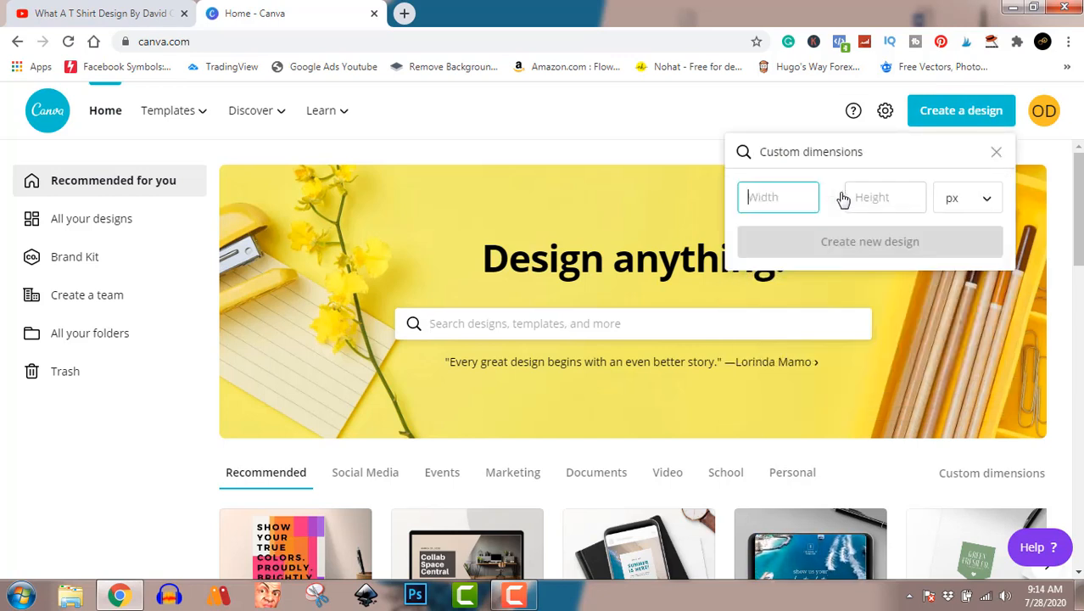
text(4500)
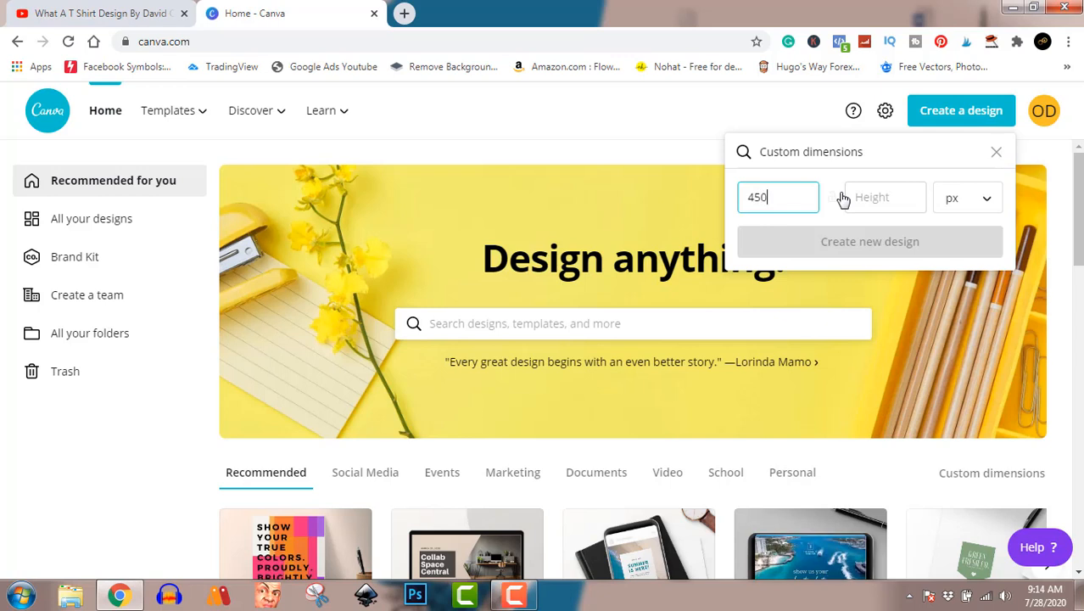
click(894, 207)
text(5)
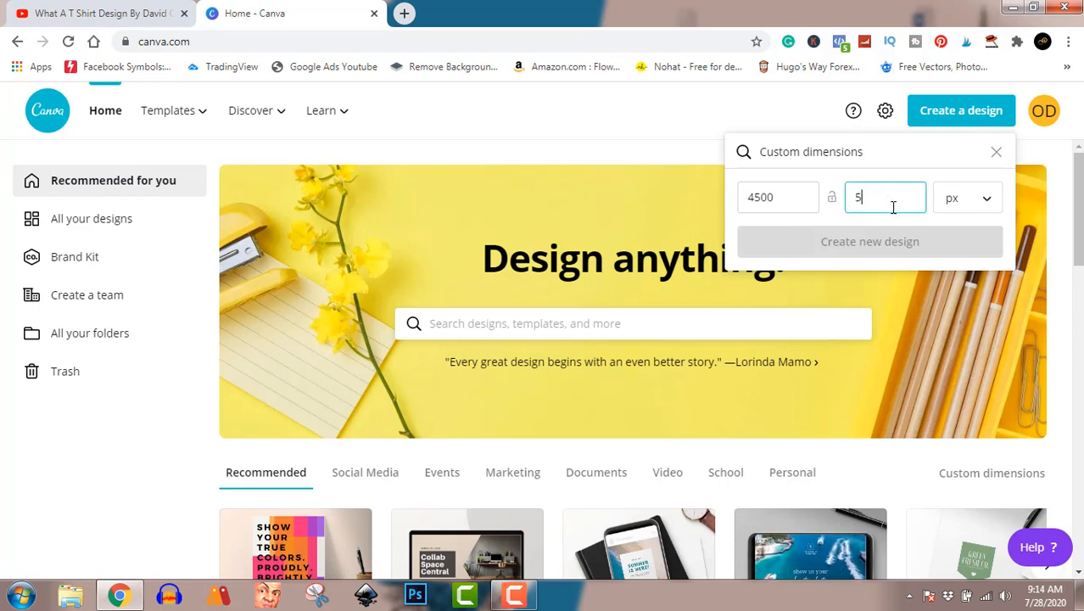
text(400)
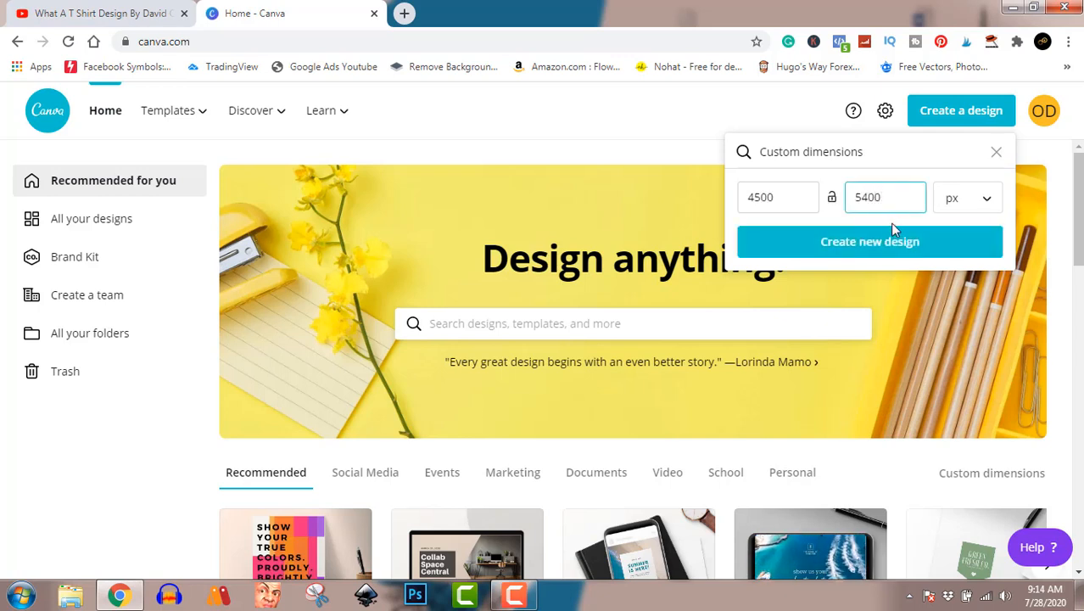
click(877, 246)
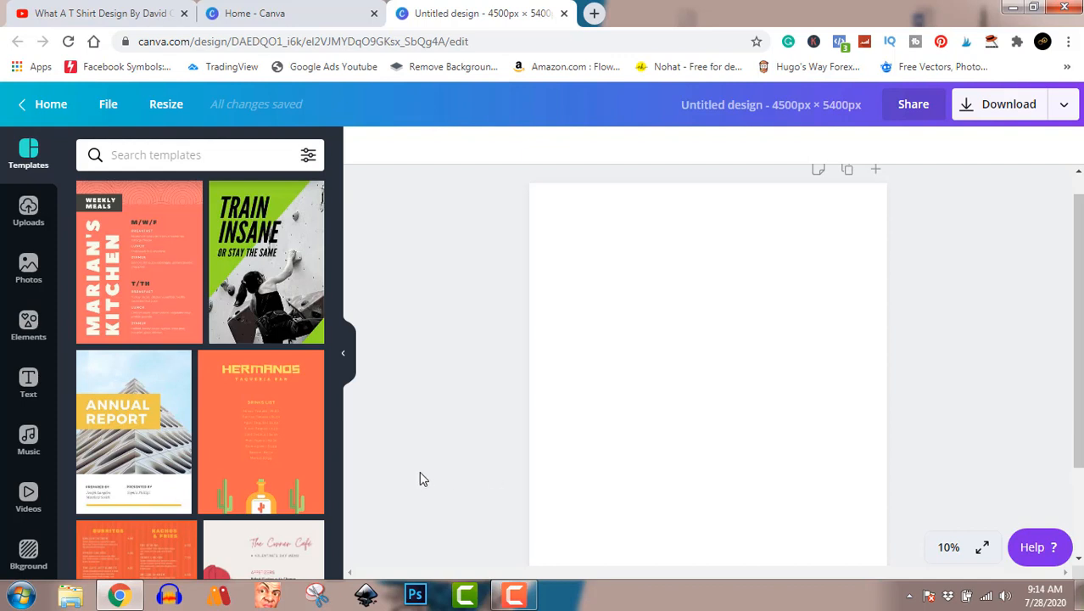
Search the elements for "entanglement" and add the graphic of a tank entwined with a rose to the page
click(29, 336)
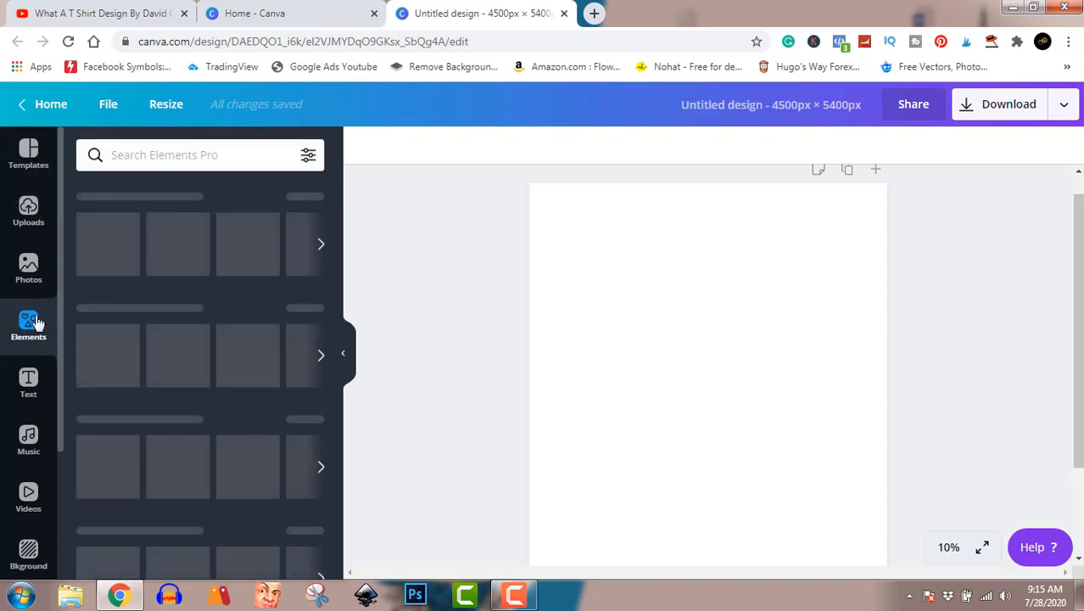
click(168, 149)
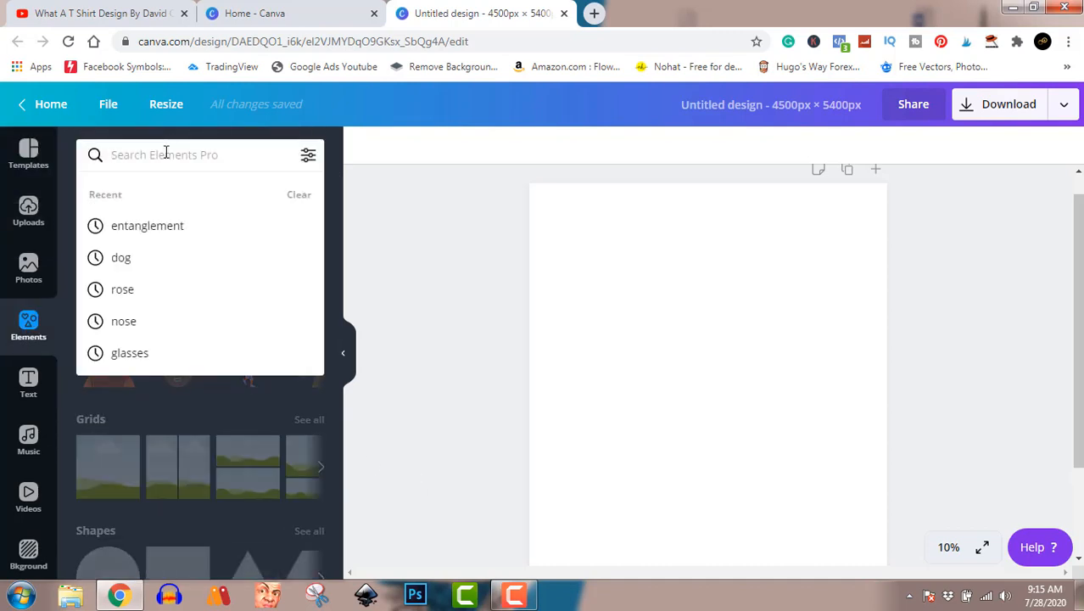
click(157, 227)
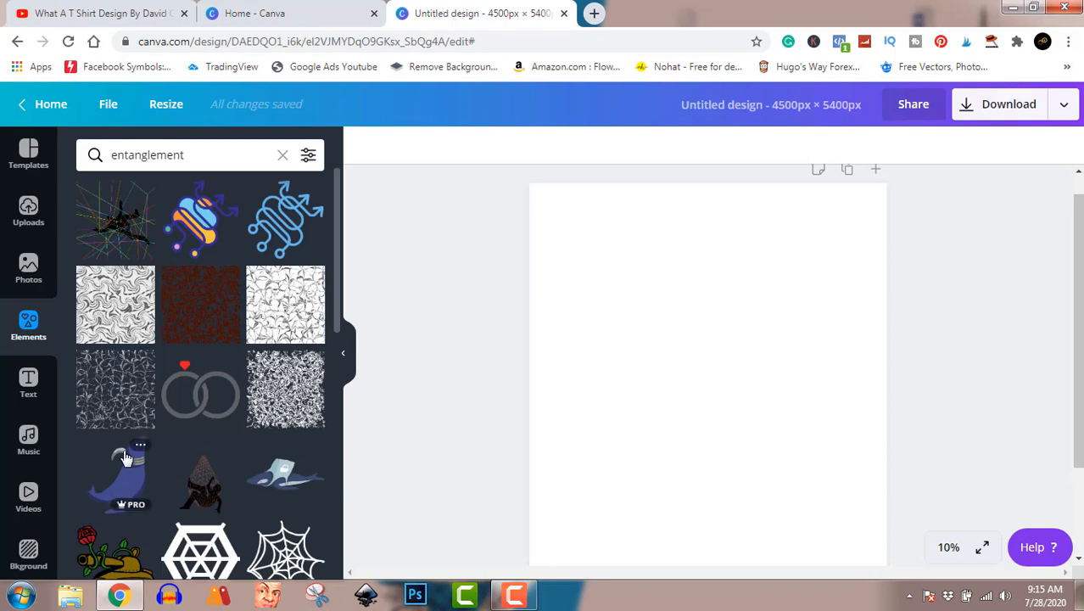
scroll(127, 484, down, 2)
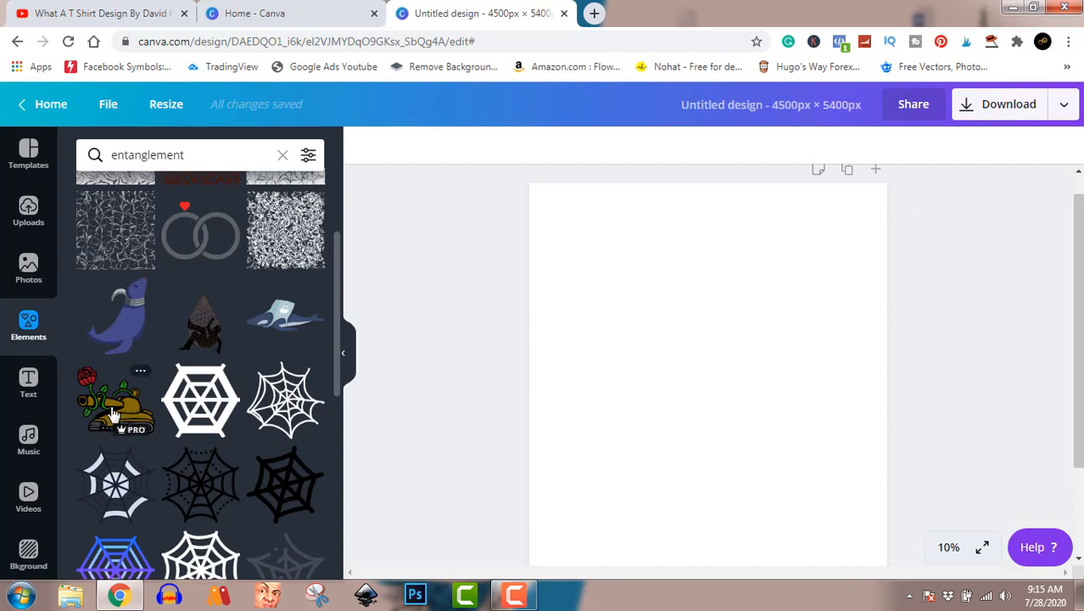
click(110, 411)
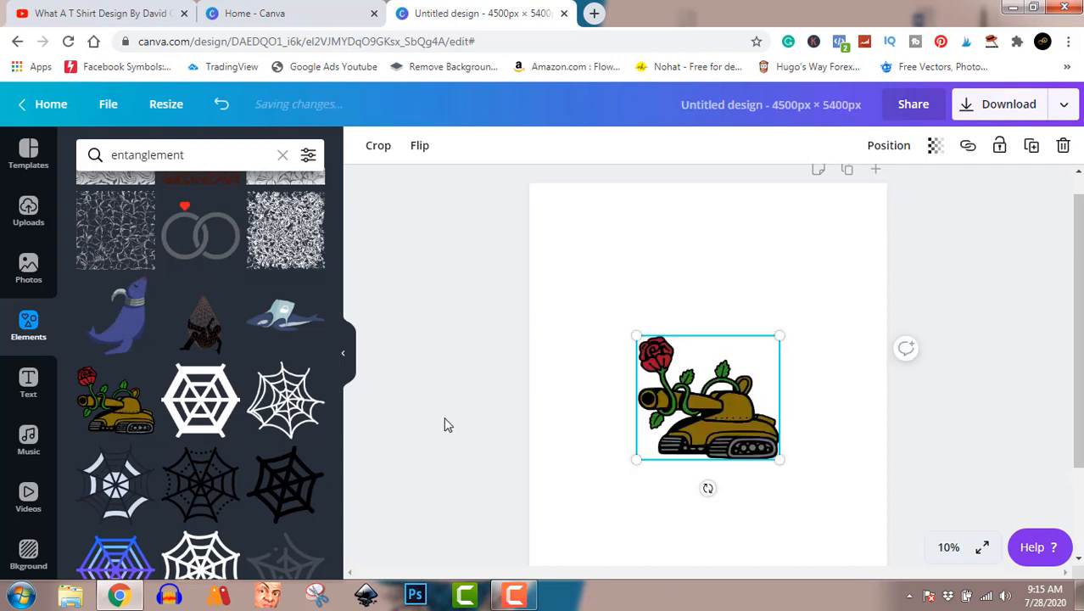
Enlarge the tank graphic slightly and place it horizontally centred in the upper half of the page
drag(739, 431, 738, 363)
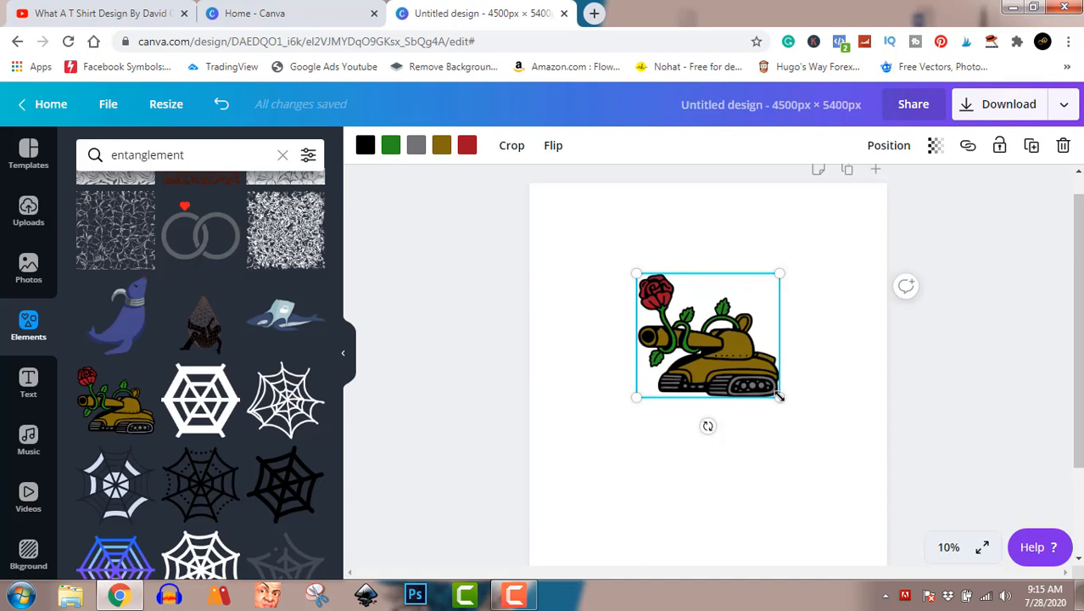
drag(779, 395, 838, 468)
drag(839, 469, 785, 435)
drag(756, 374, 739, 345)
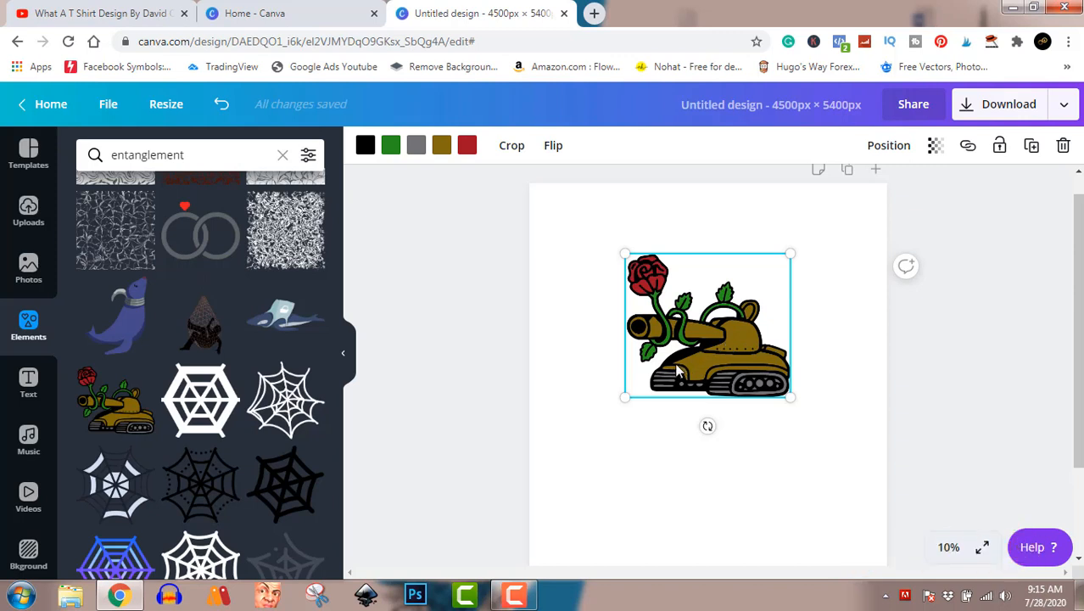
Try grey, purple and light blue for the tank's brown body, and settle on yellow
click(442, 149)
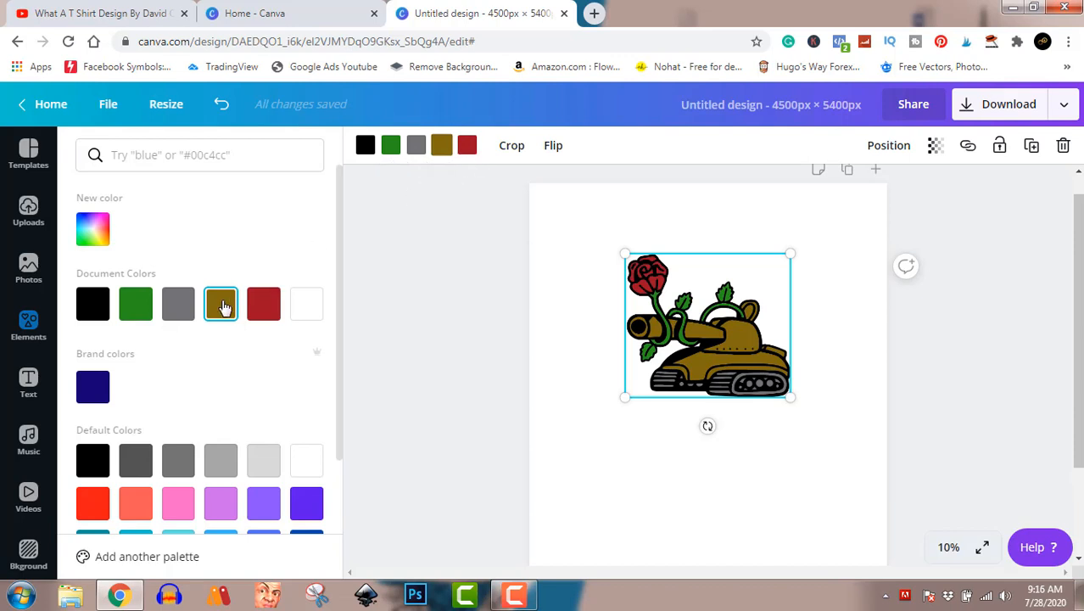
click(223, 459)
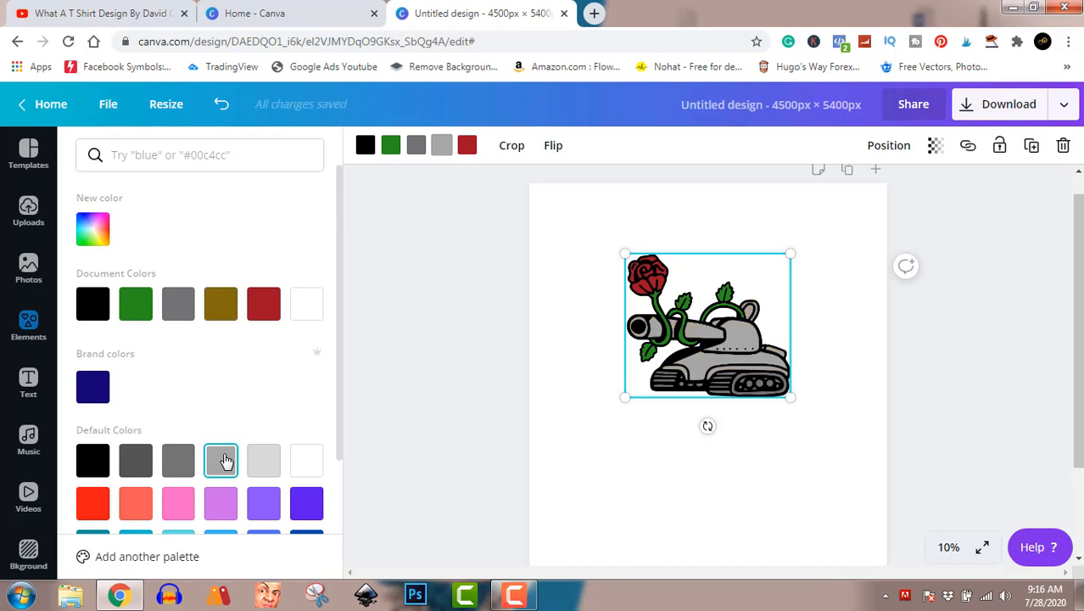
click(263, 507)
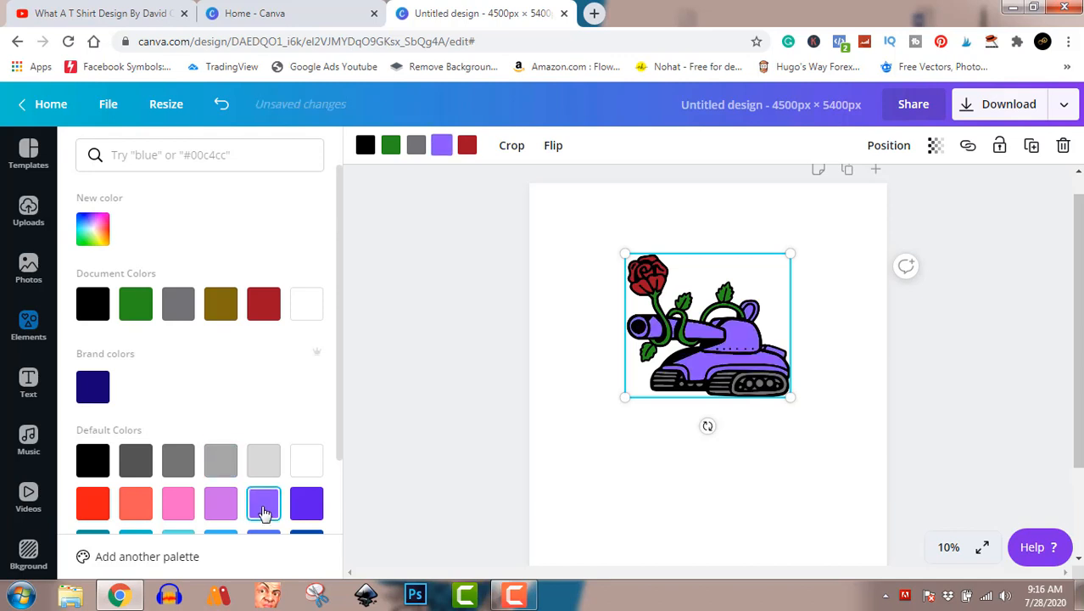
click(306, 506)
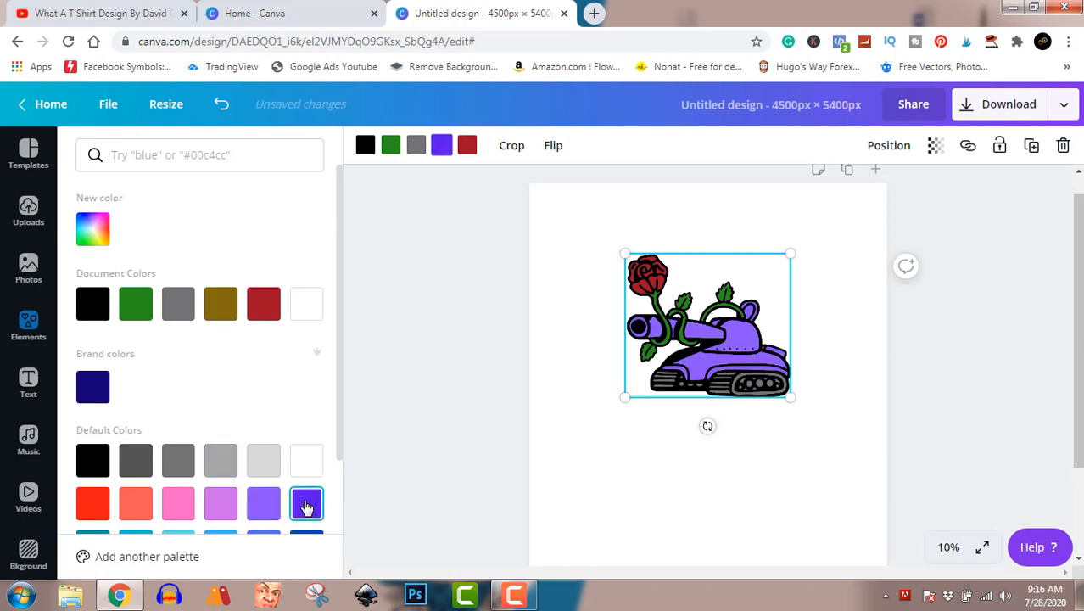
click(256, 506)
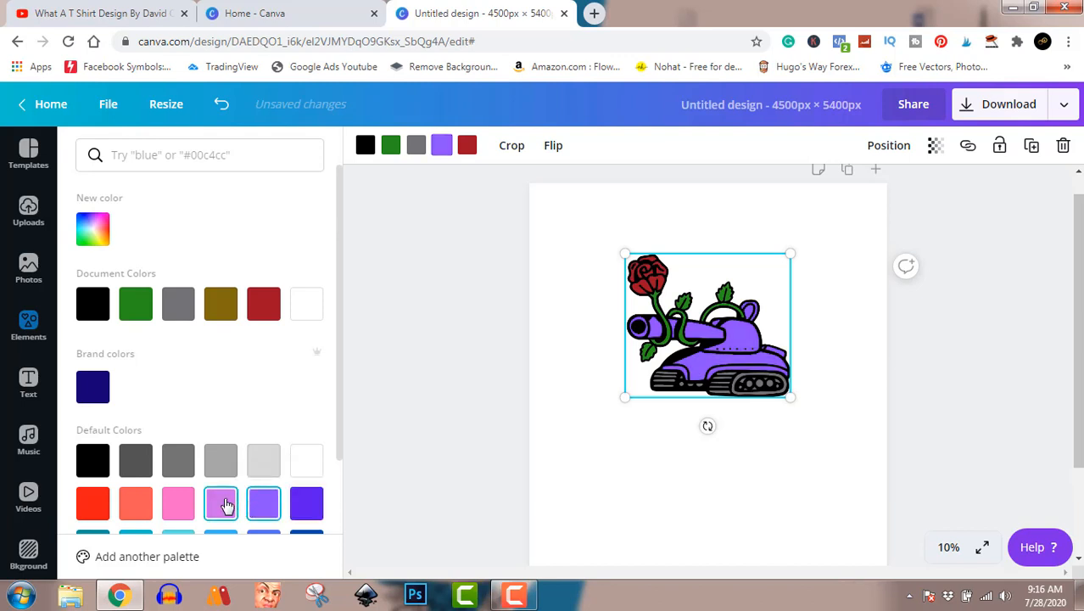
scroll(227, 521, down, 1)
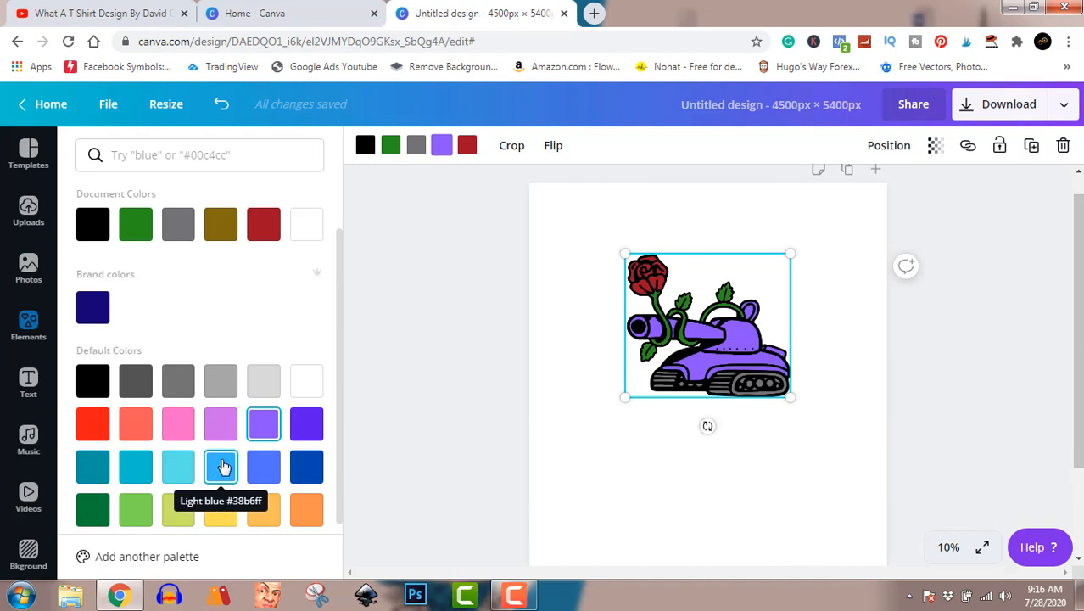
click(225, 466)
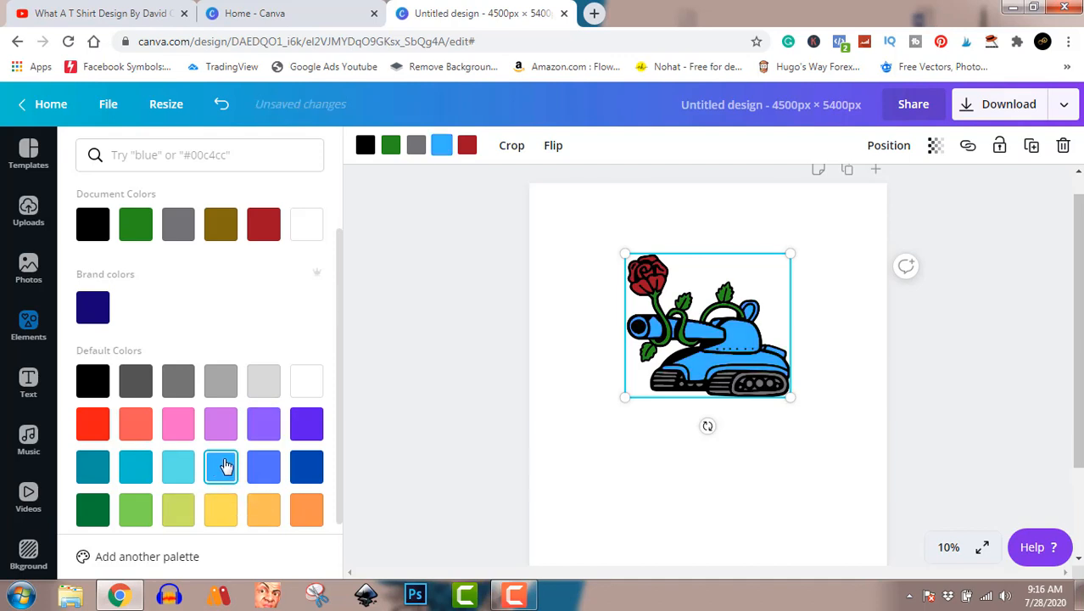
click(225, 508)
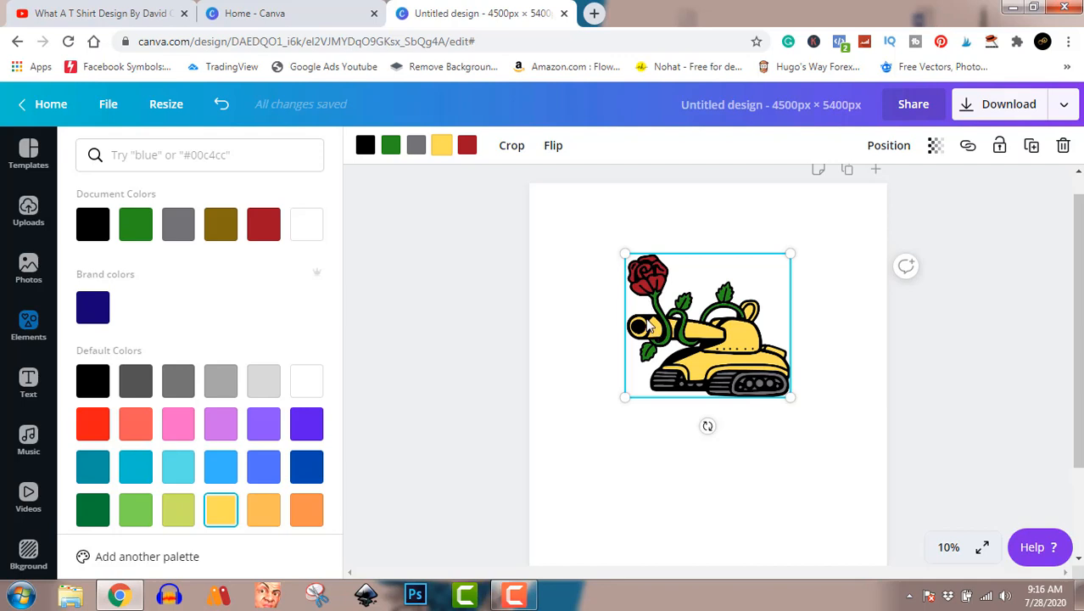
Try purple, light grey, dark grey, light blue, yellow, light orange and orange for the tank graphic's black outline
click(364, 147)
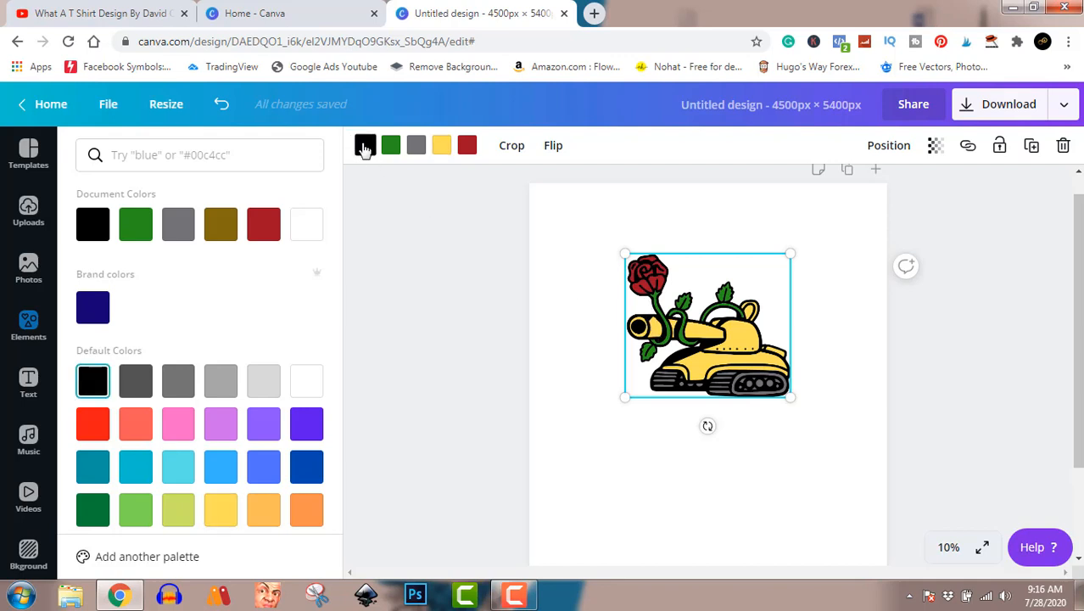
click(258, 434)
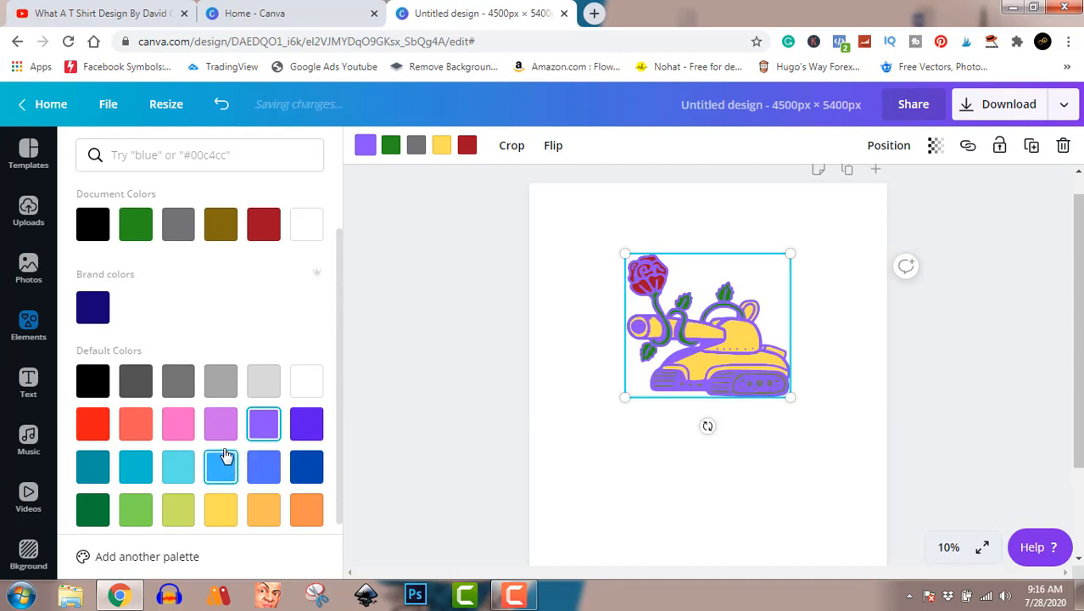
click(265, 399)
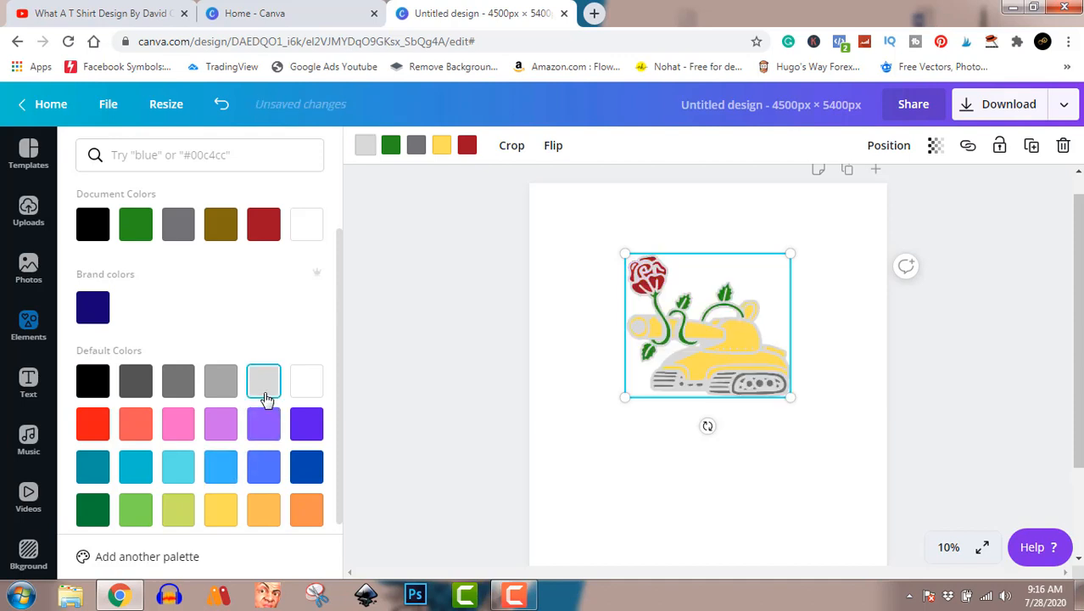
click(149, 386)
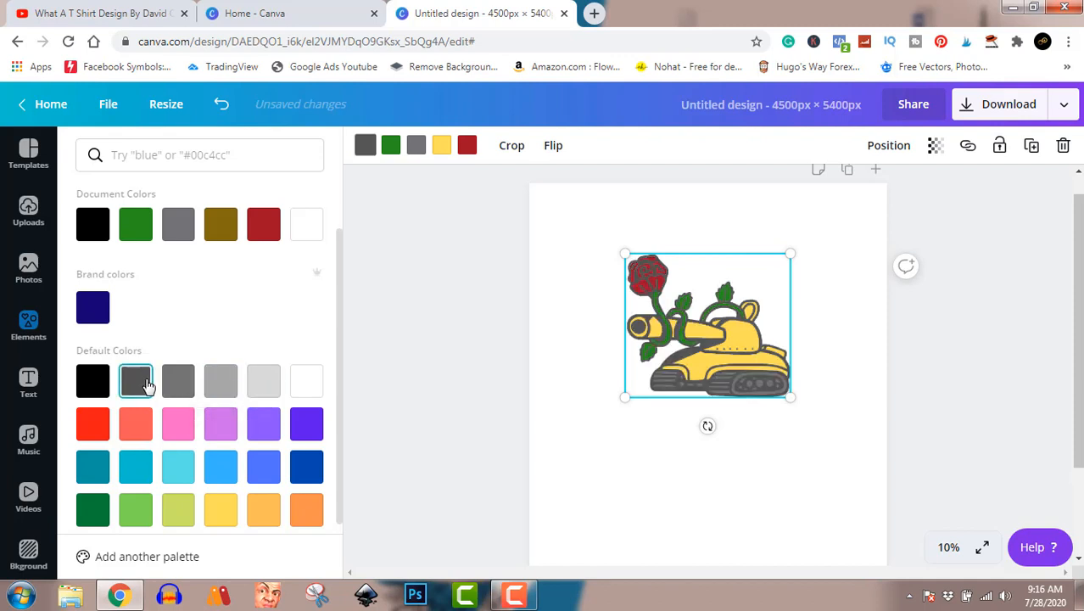
click(174, 481)
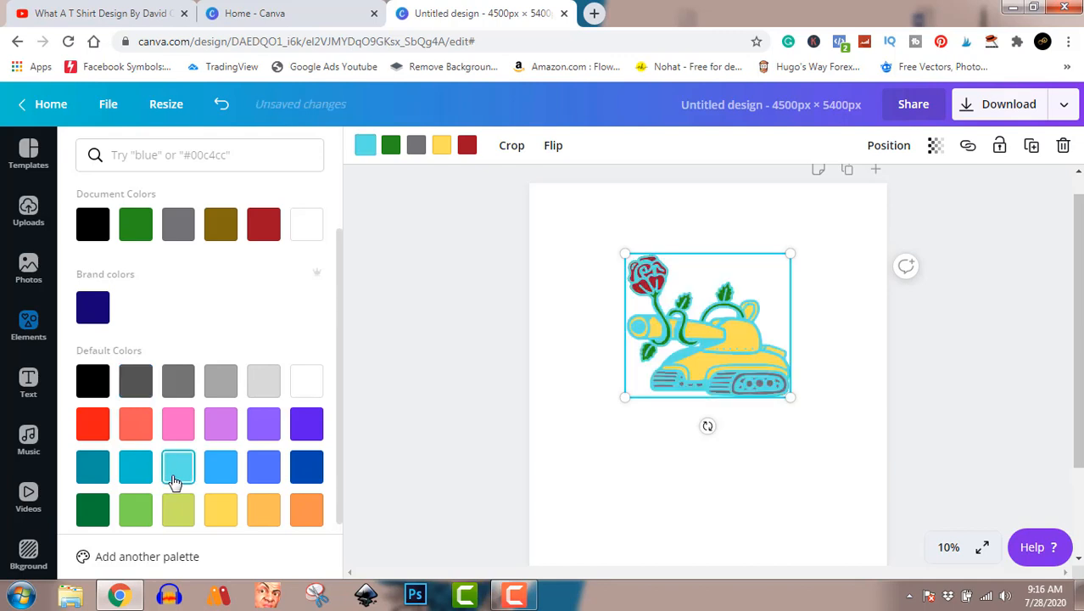
click(221, 520)
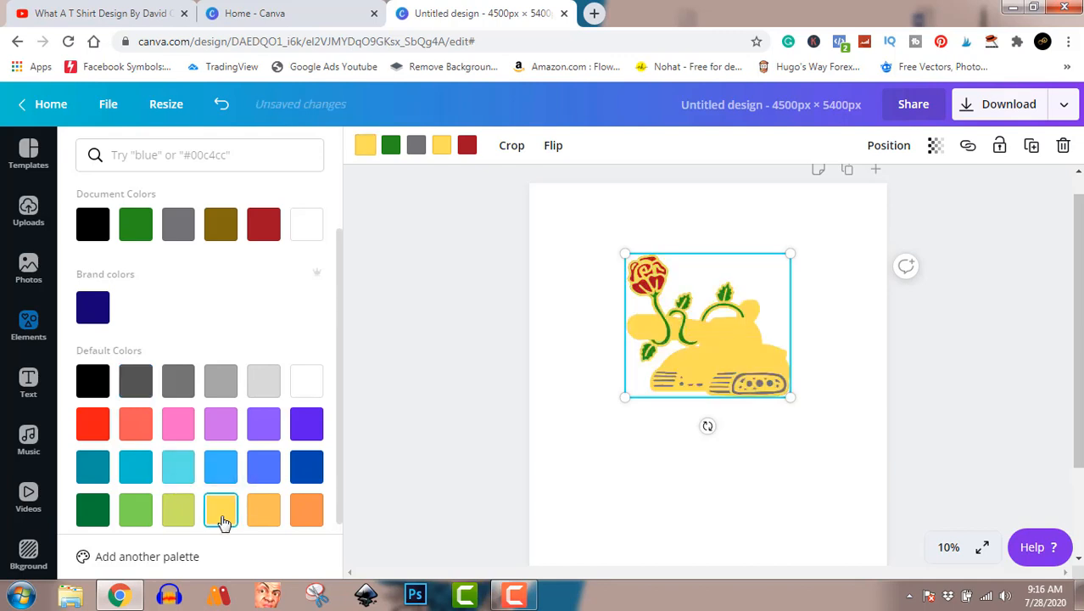
click(263, 517)
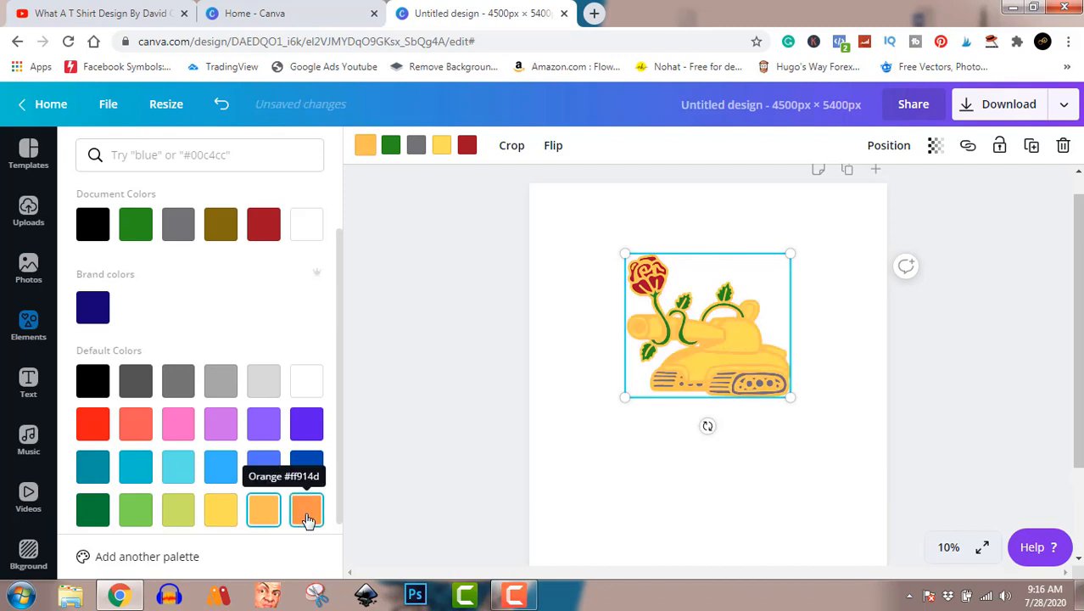
click(307, 518)
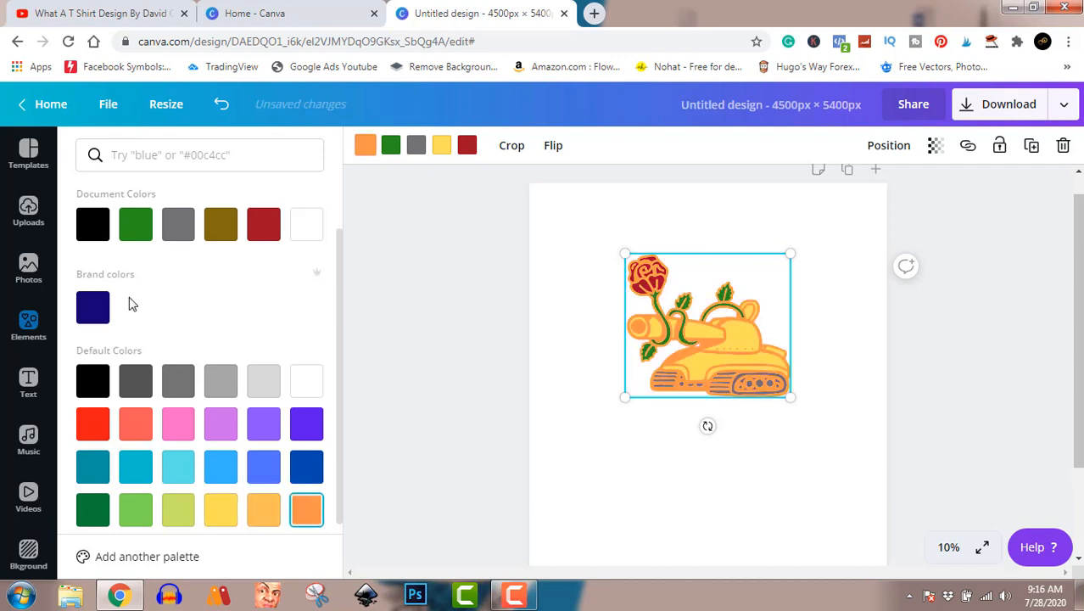
Give the tank graphic's outline the custom dark grey colour #2e2c2a, after trying the orange #d4621c and the brown-grey #574c46
click(133, 229)
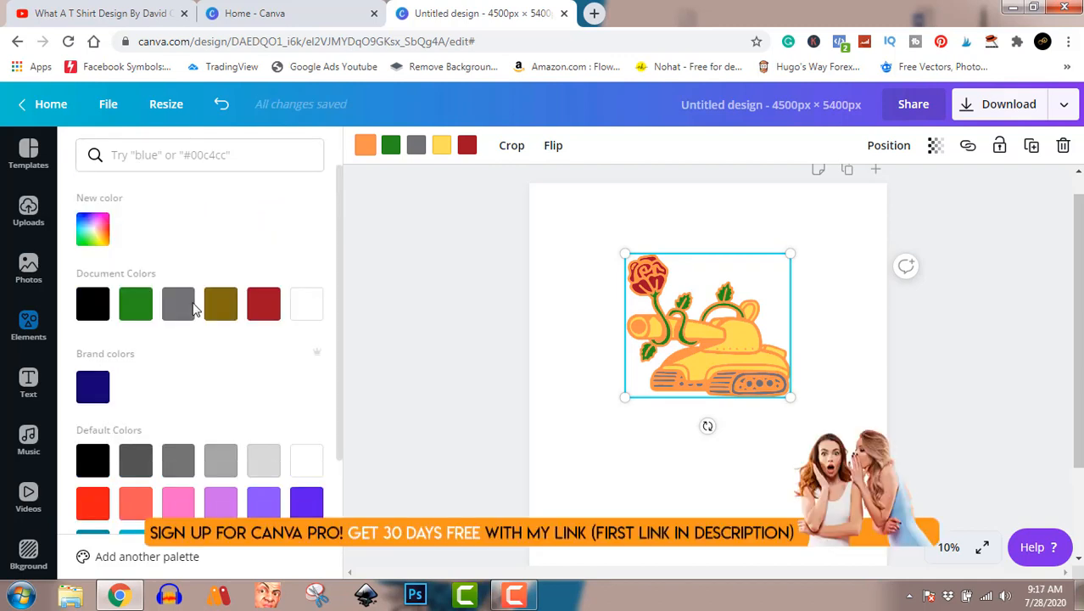
click(92, 227)
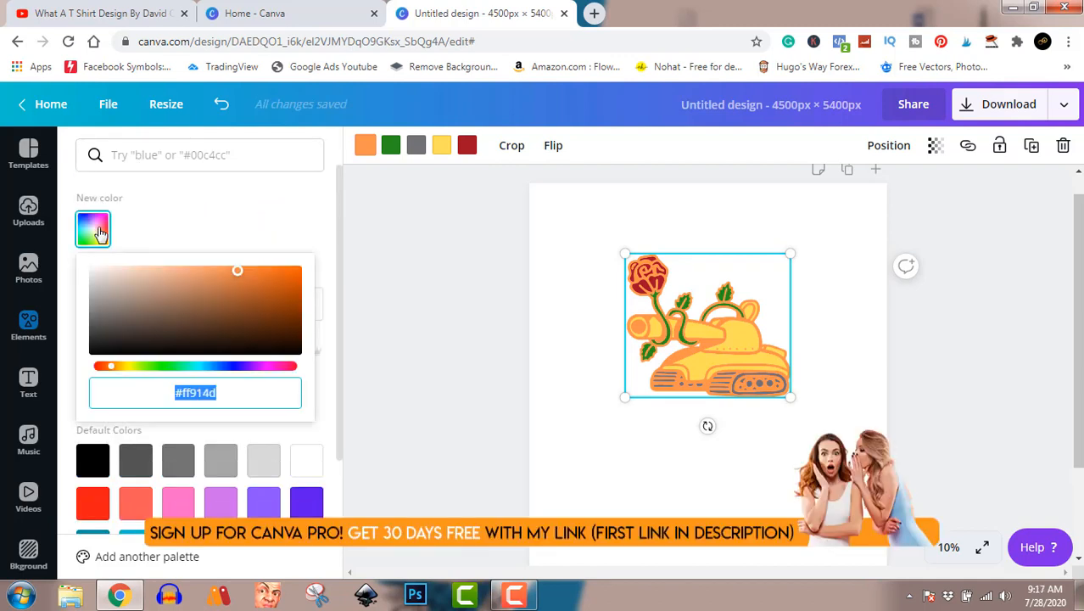
click(274, 282)
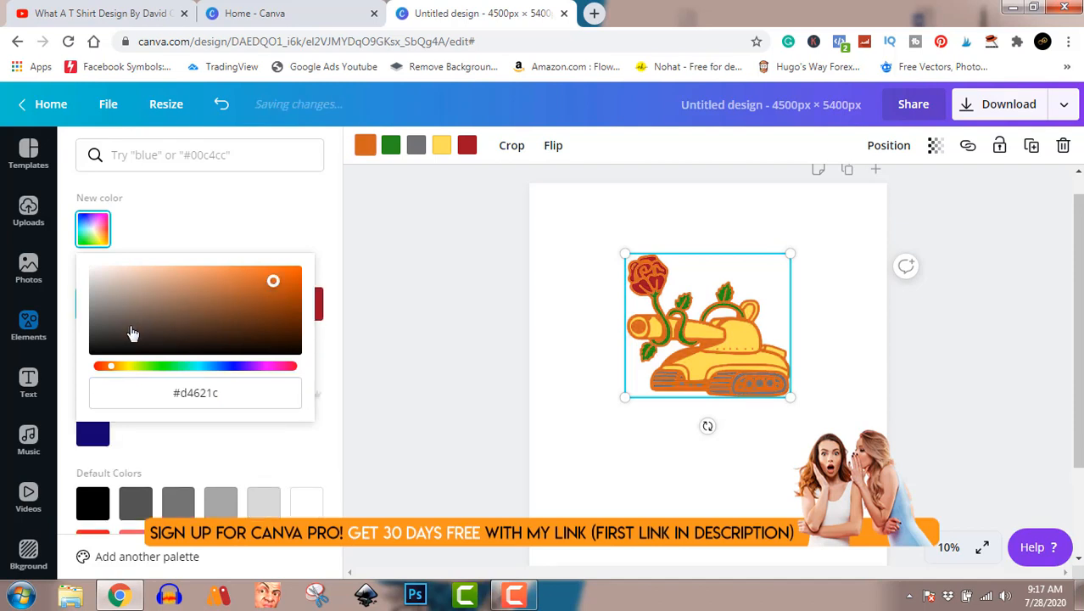
click(129, 325)
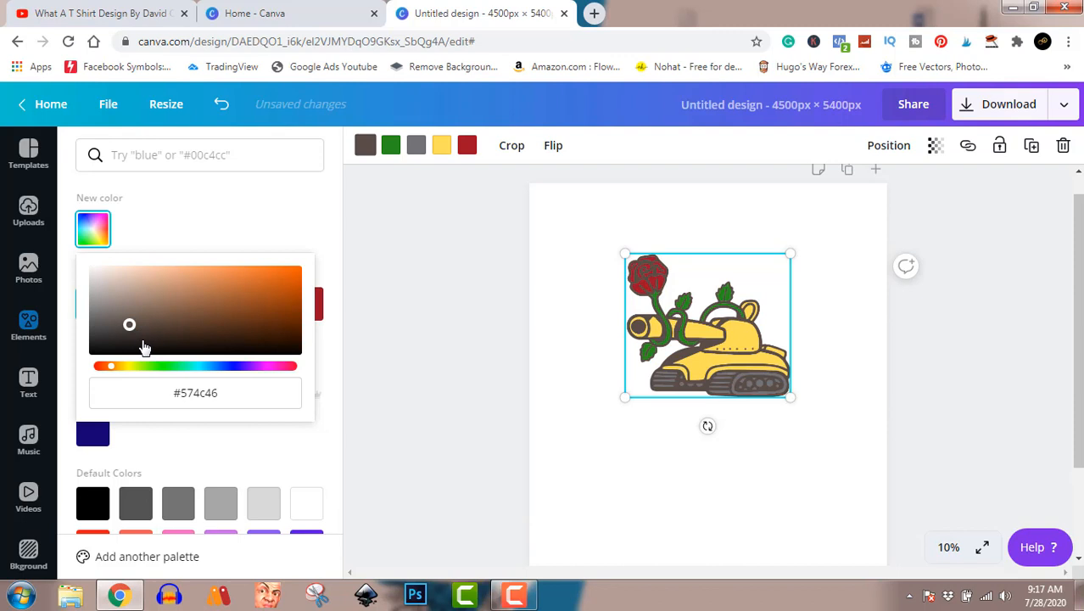
click(102, 338)
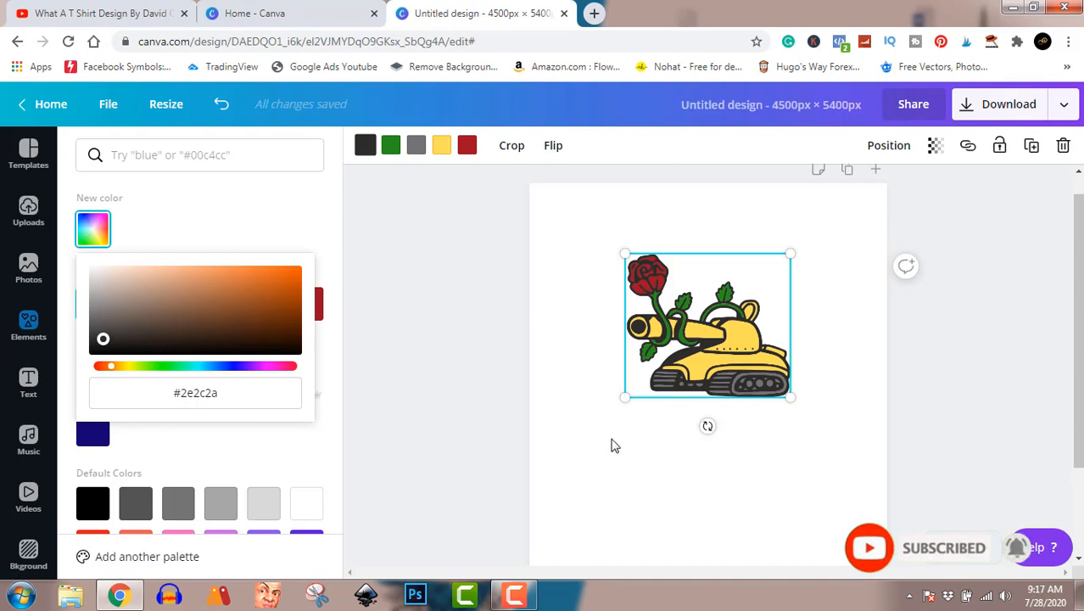
click(478, 396)
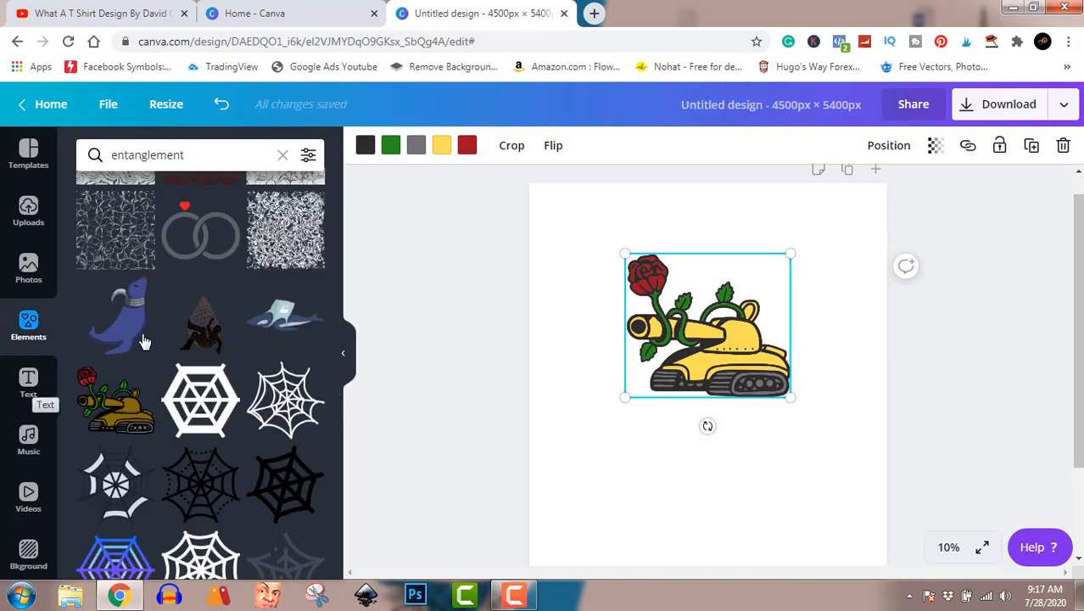
Browse the font combinations and add the pink outlined XOXO text style to the page
mouse_move(136, 431)
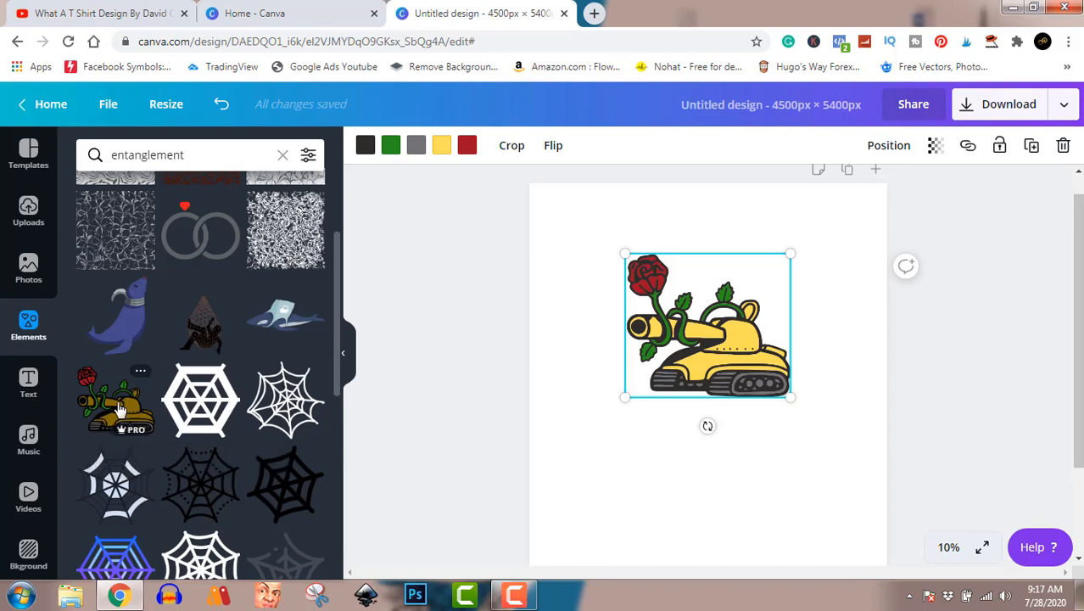
click(28, 389)
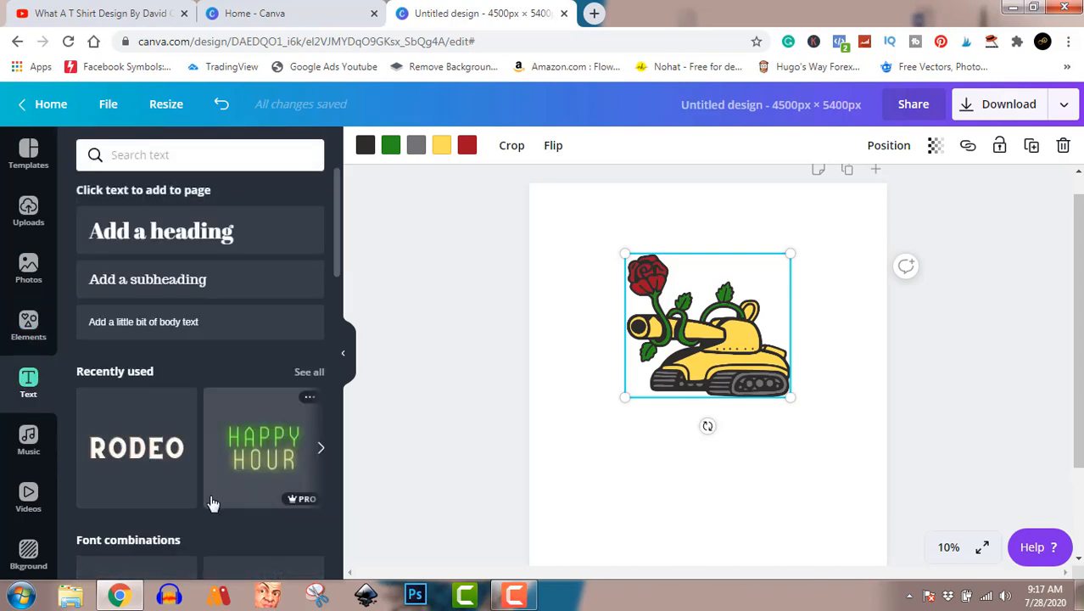
scroll(212, 503, down, 5)
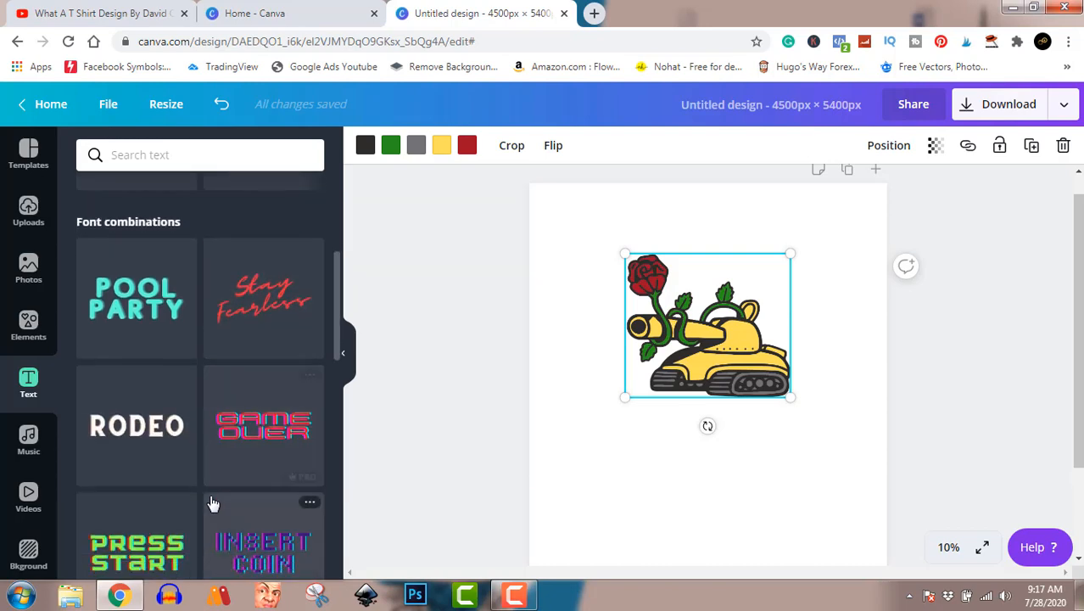
scroll(212, 503, down, 6)
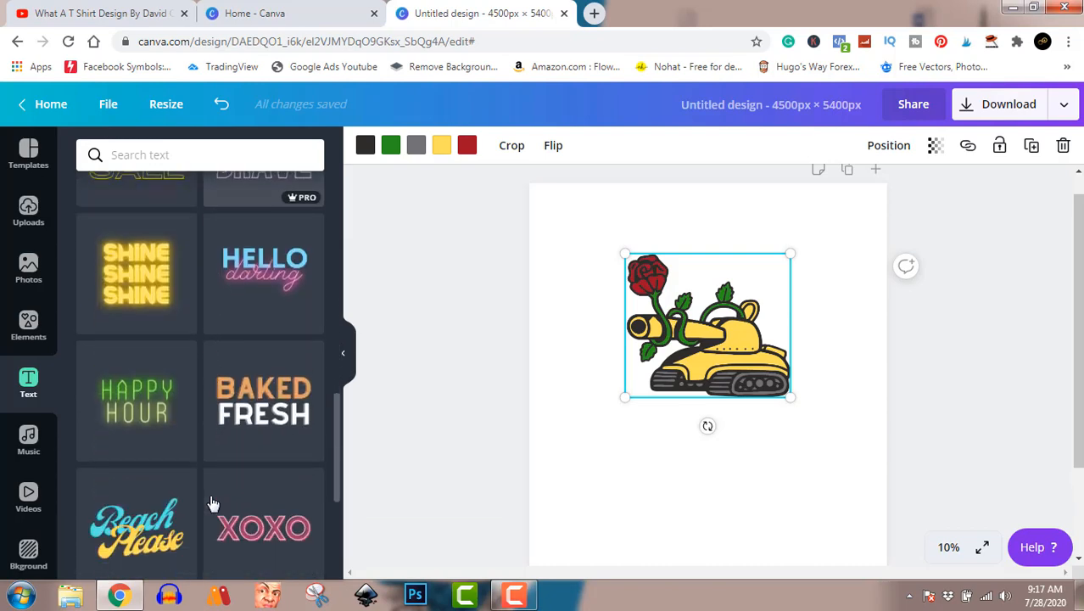
scroll(212, 503, down, 3)
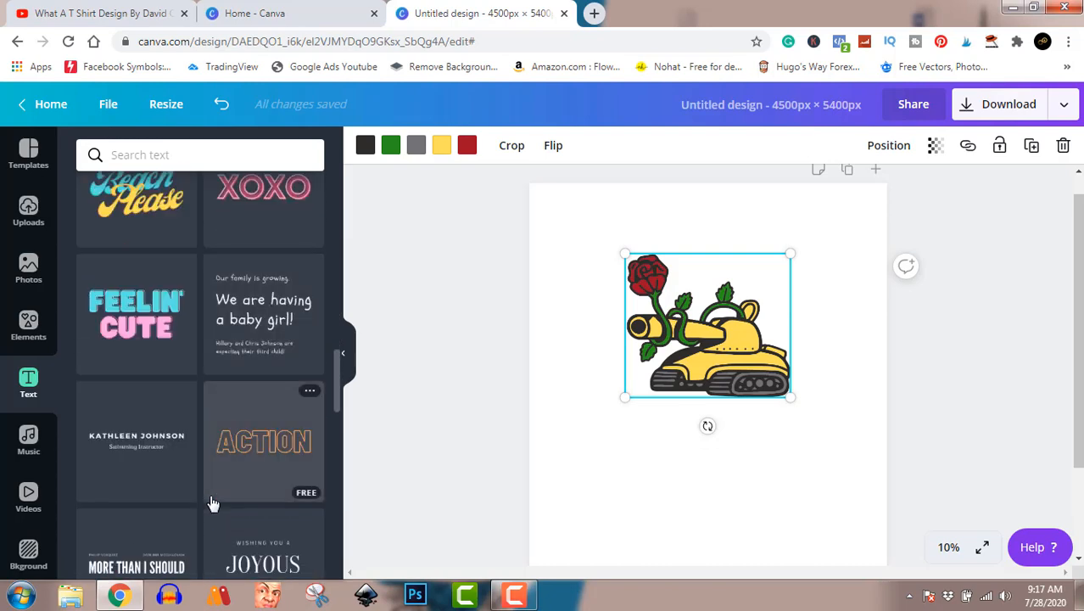
click(263, 197)
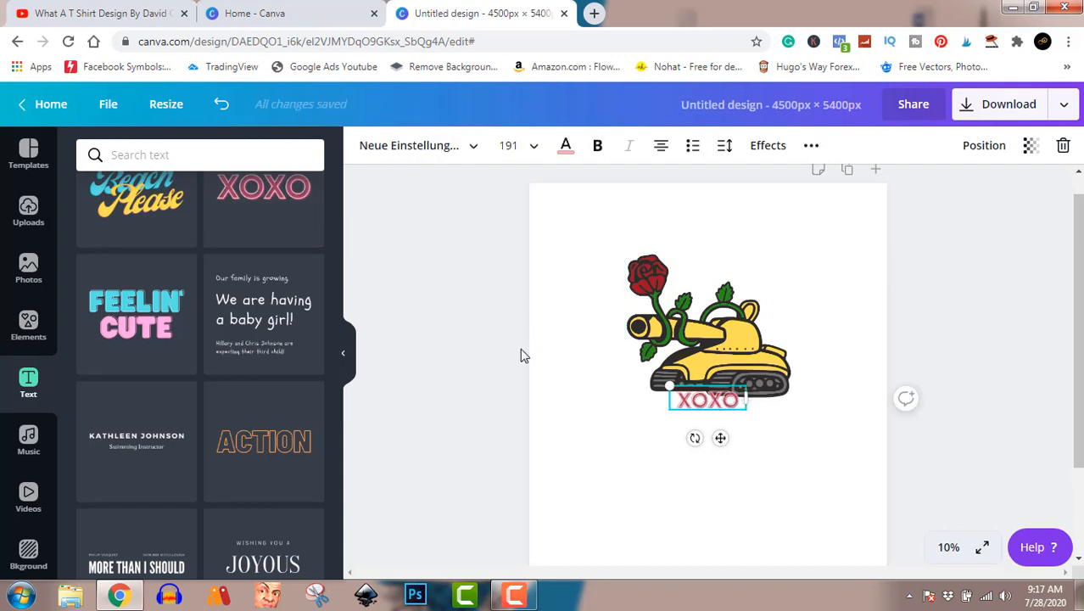
Enlarge the XOXO text to font size 539 and replace its wording with ENTANGLEMENT
drag(617, 367, 537, 330)
double_click(654, 382)
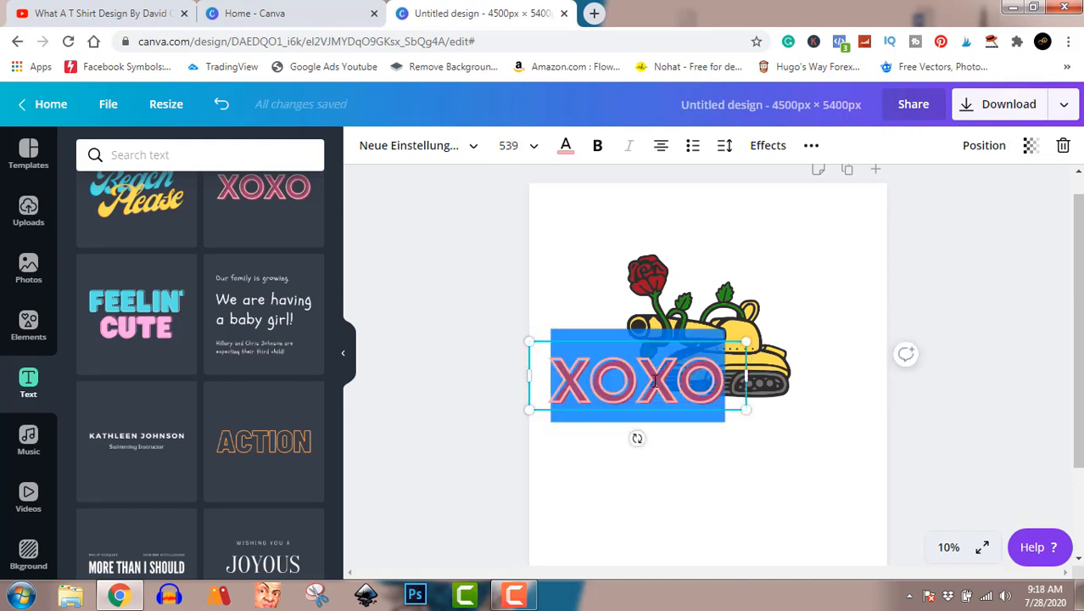
text(ENTANGLEMENT)
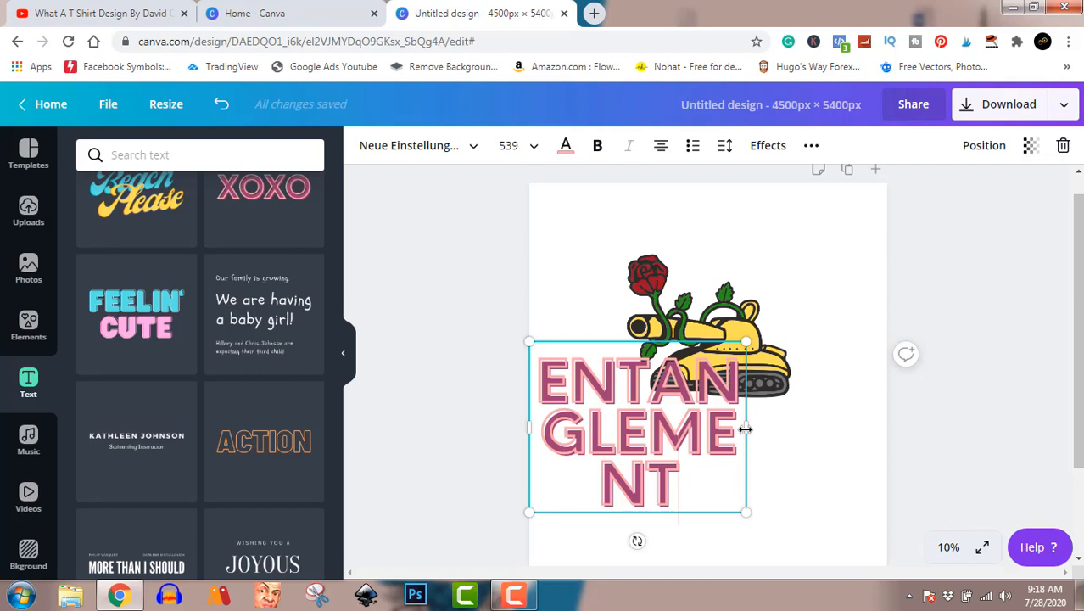
Fit the ENTANGLEMENT text on two lines at font size 378 and centre it directly below the tank
drag(746, 428, 845, 430)
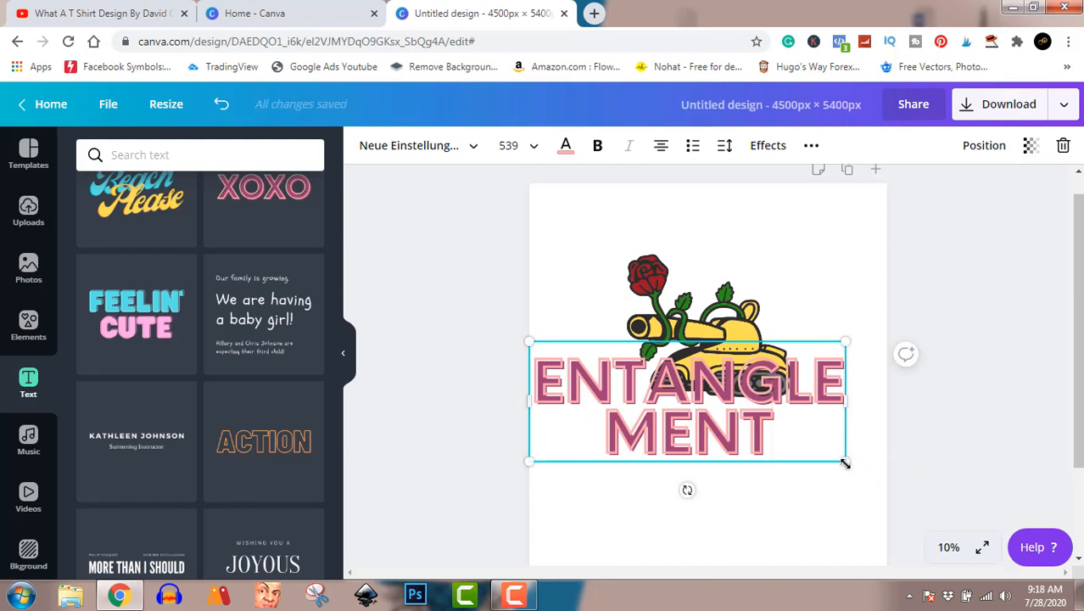
drag(845, 462, 750, 412)
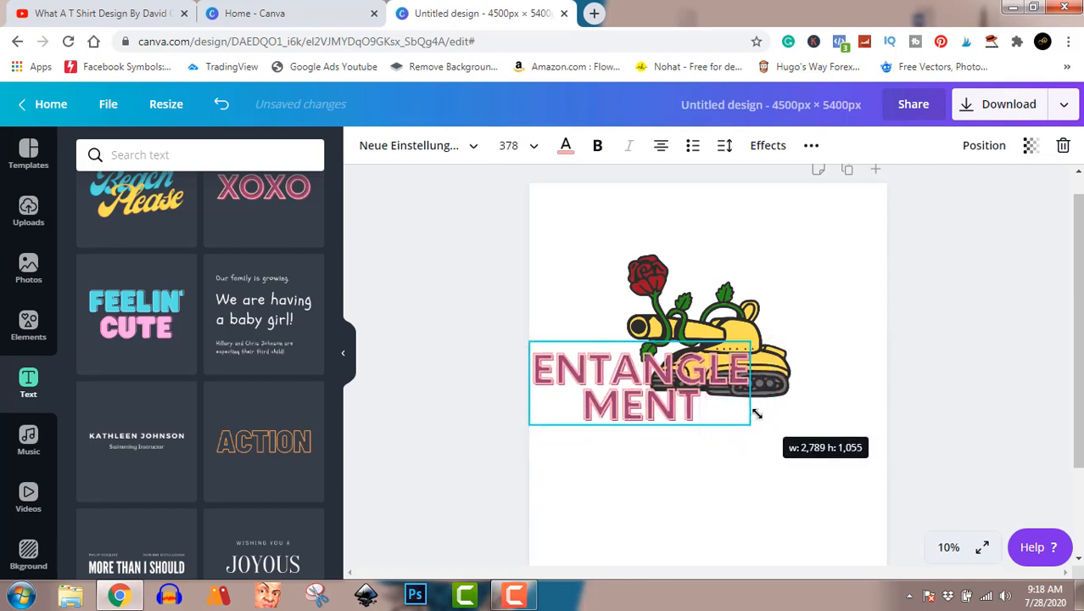
click(833, 365)
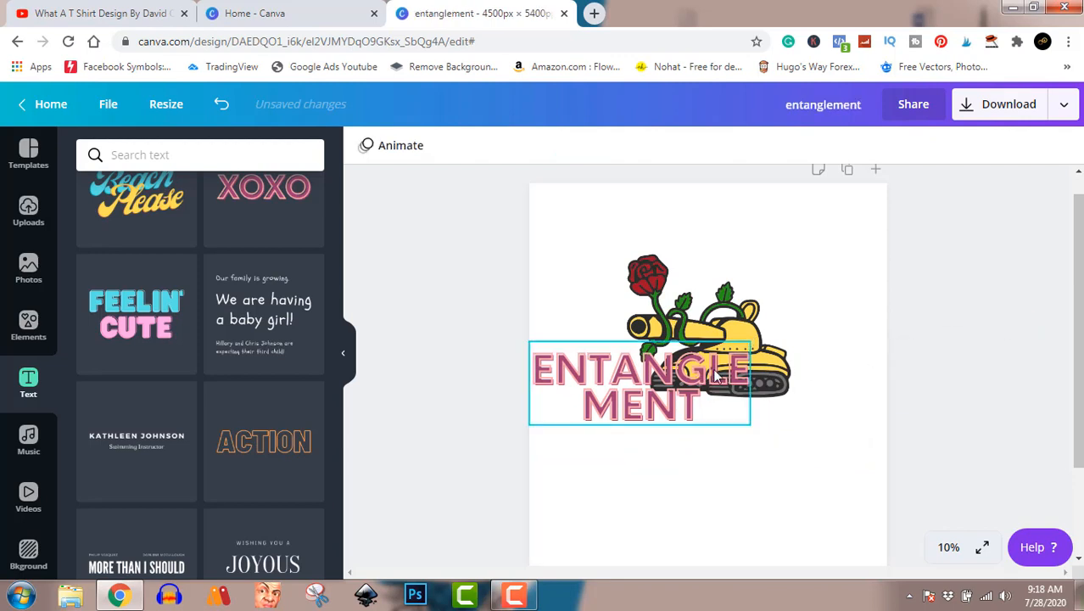
drag(701, 364, 769, 411)
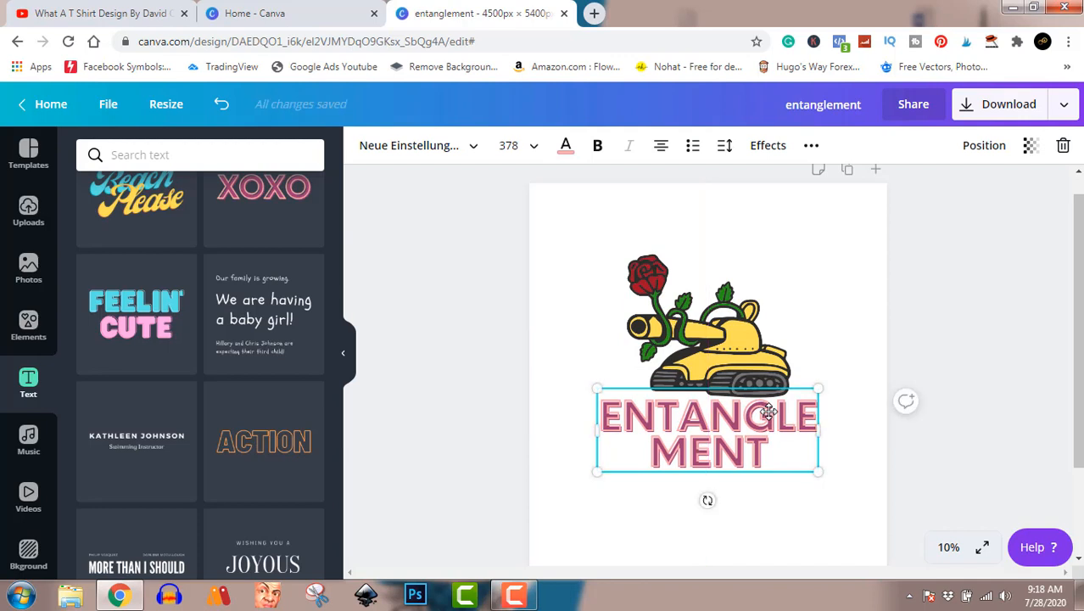
Try yellow, pink, grey, dark grey and green from the document colours for the ENTANGLEMENT text, and settle on dark red
click(567, 147)
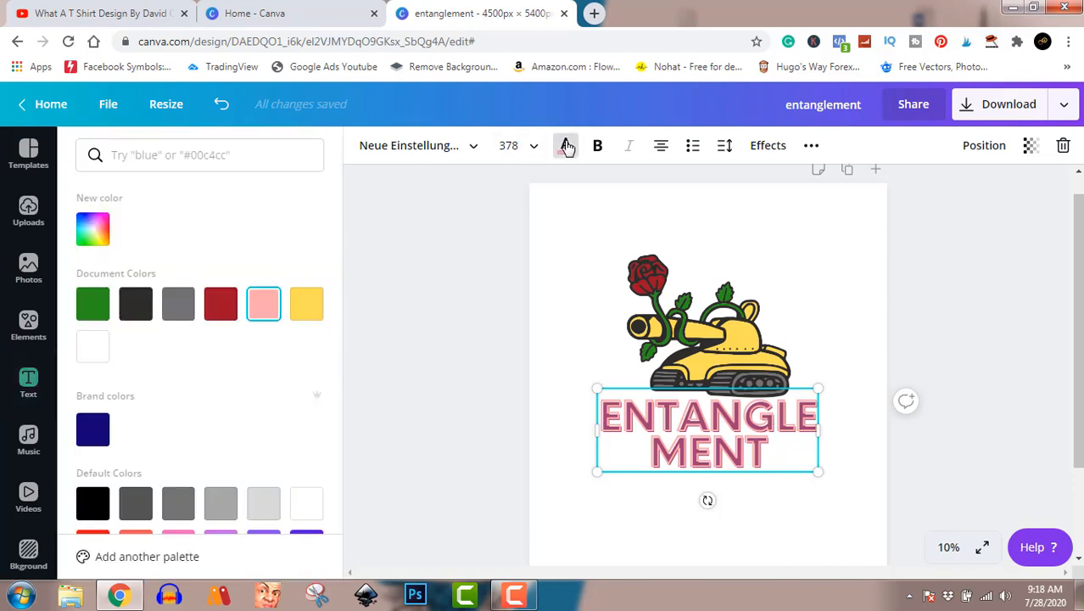
click(313, 310)
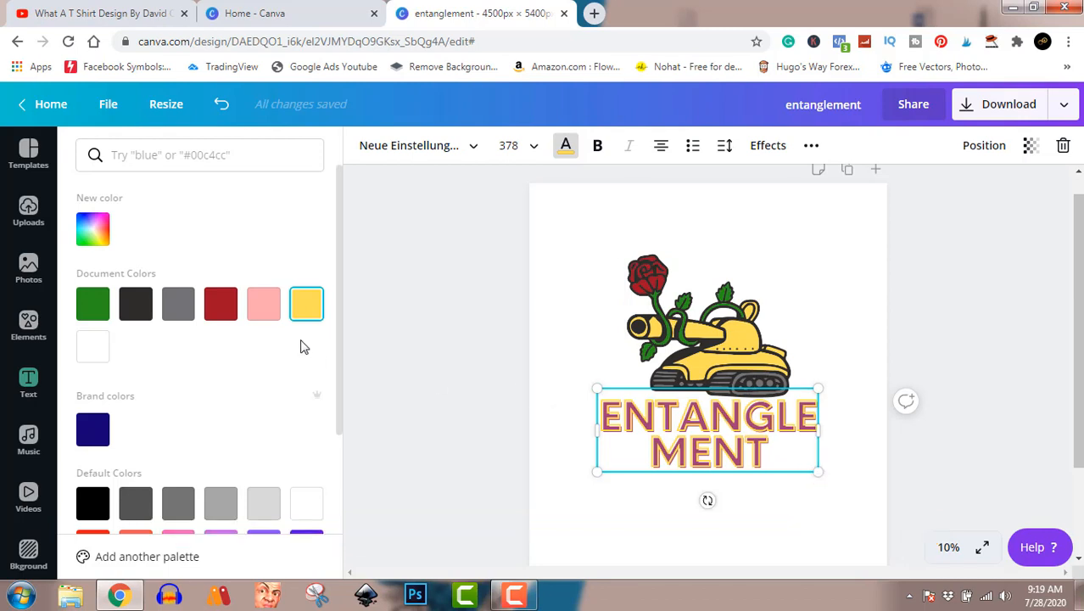
click(272, 315)
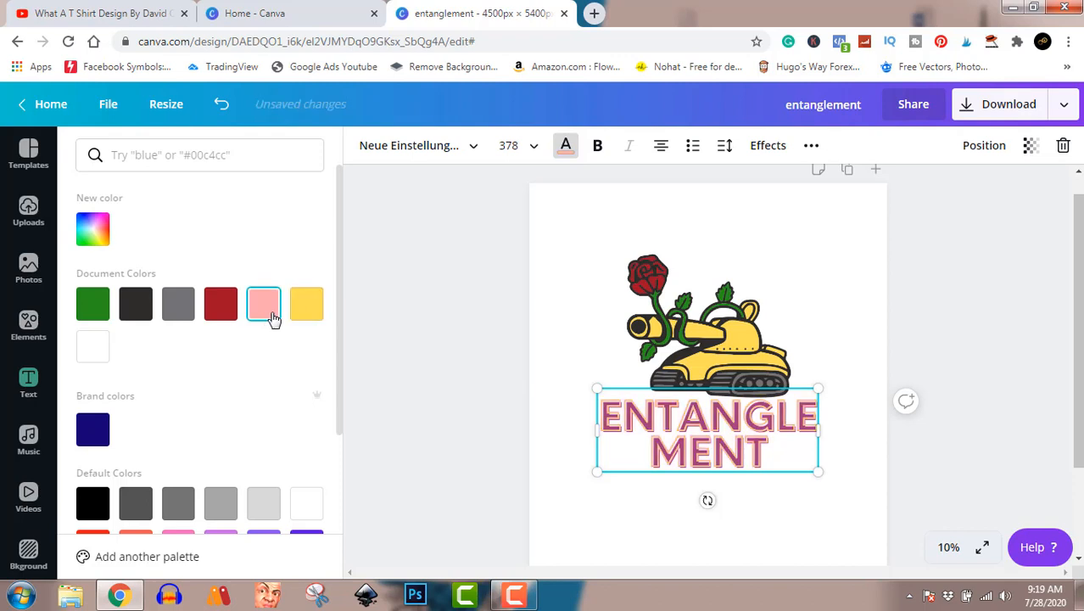
click(306, 306)
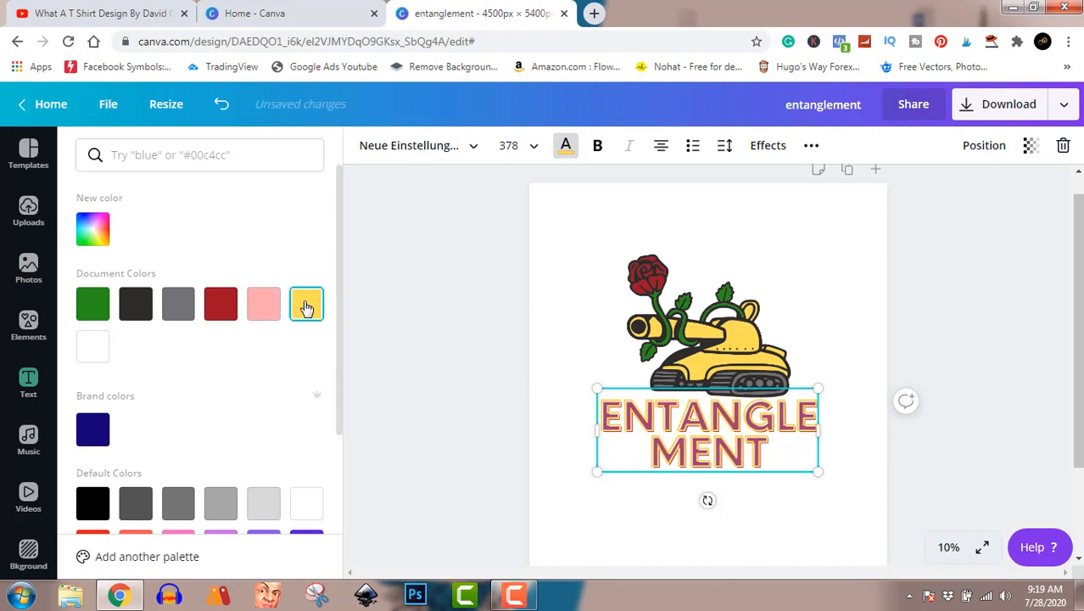
click(222, 308)
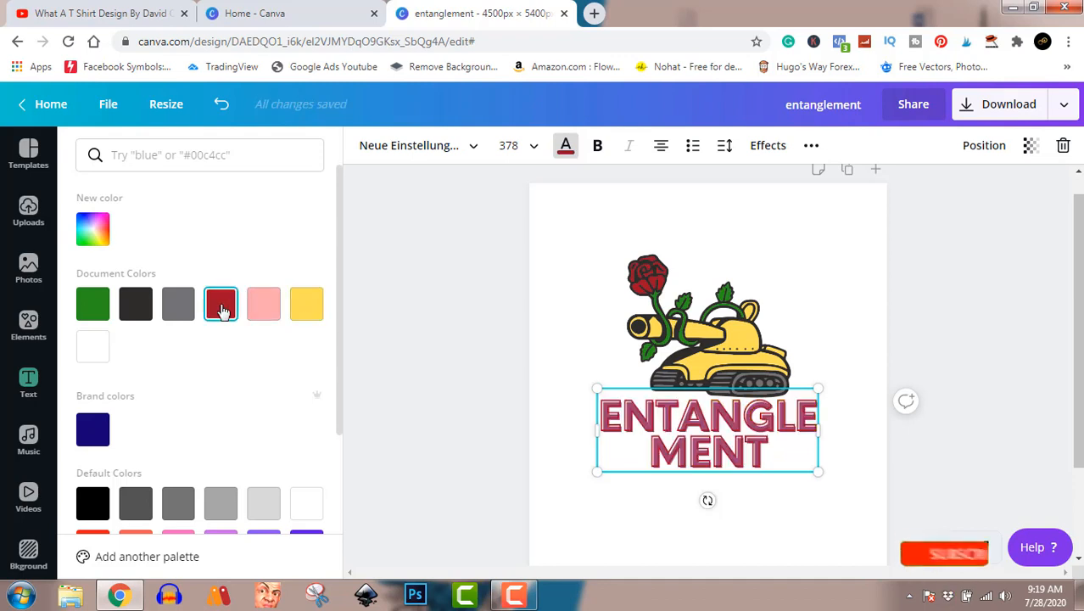
click(174, 312)
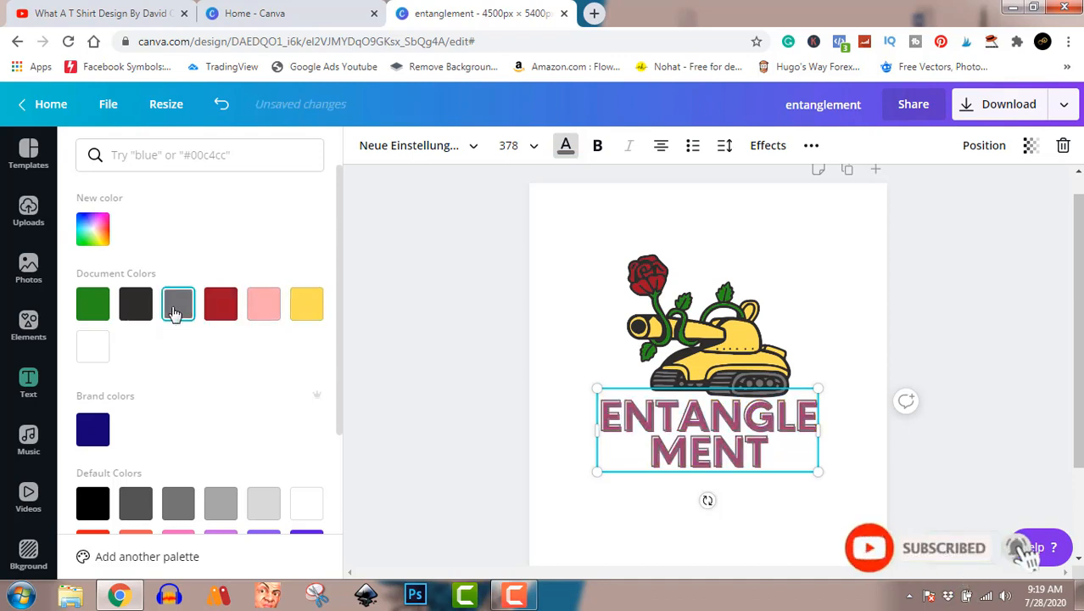
click(127, 314)
click(98, 311)
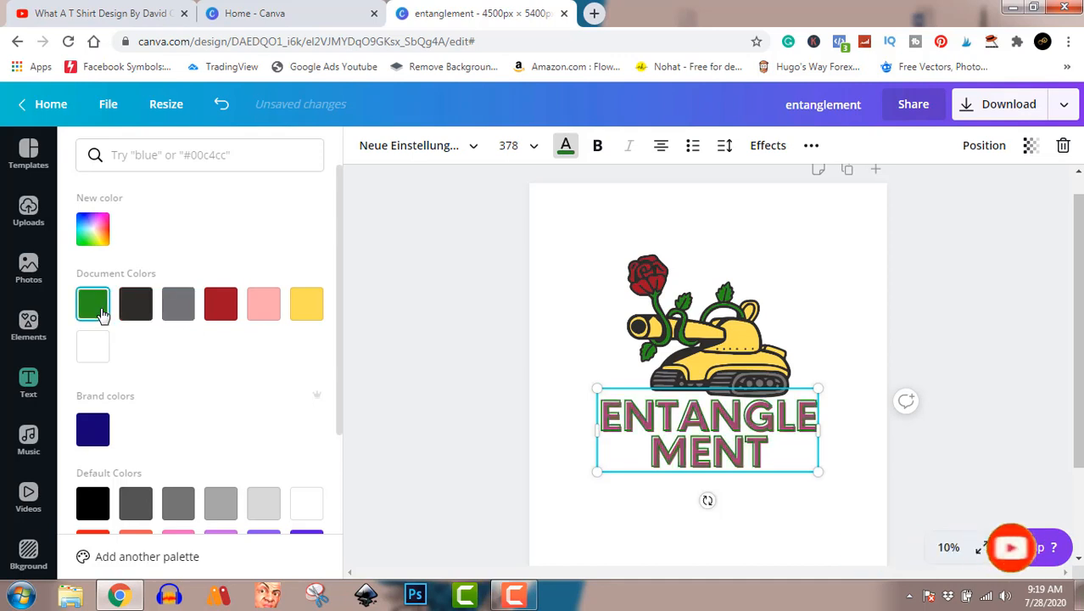
click(127, 314)
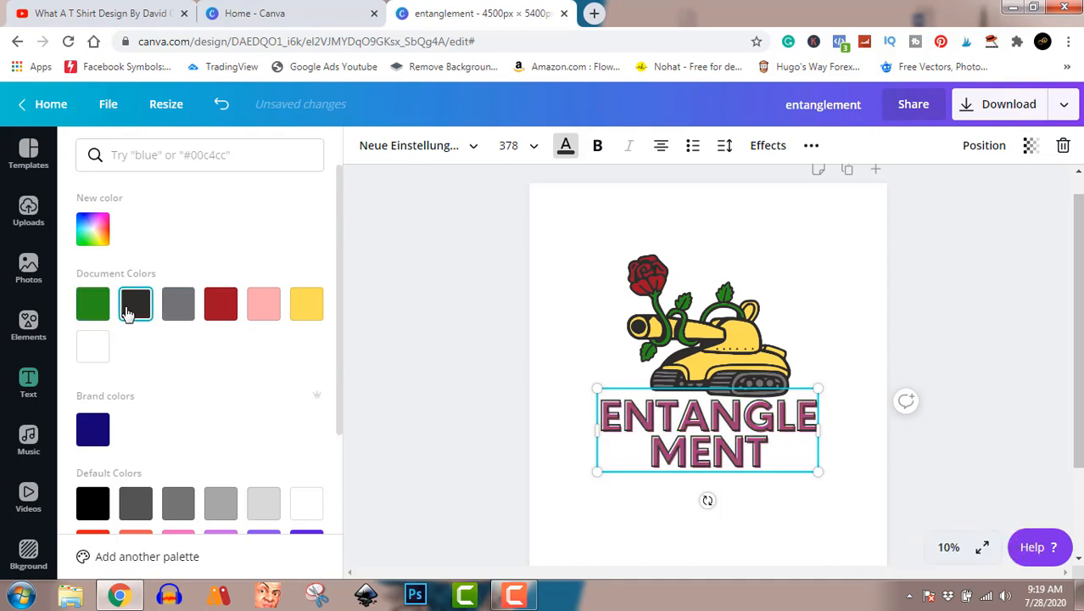
click(220, 311)
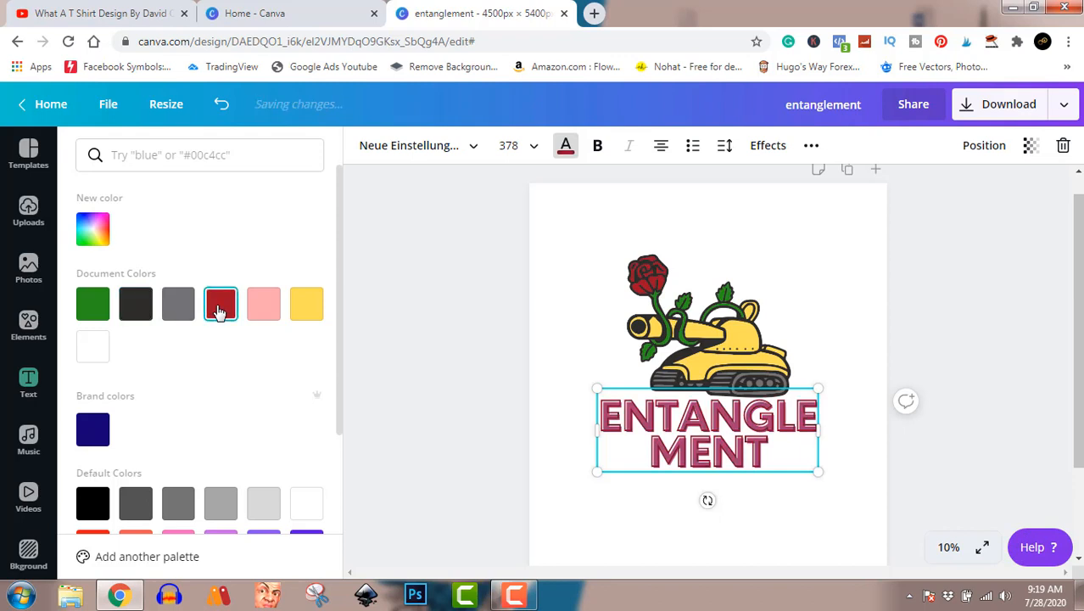
Deselect the ENTANGLEMENT text and replace the entanglement search in the elements library with a search for rose
click(379, 340)
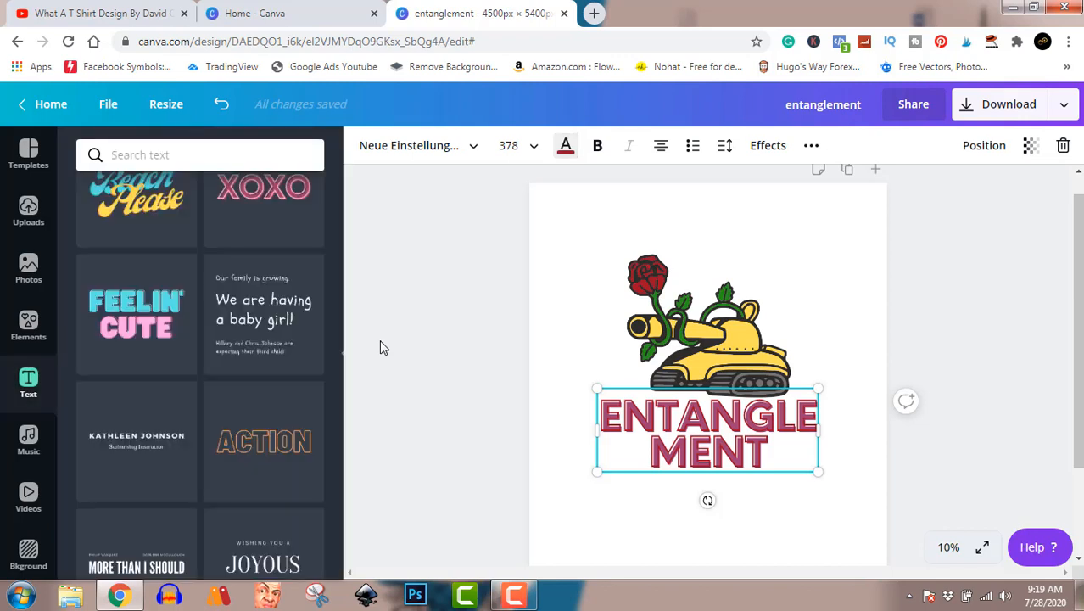
click(455, 340)
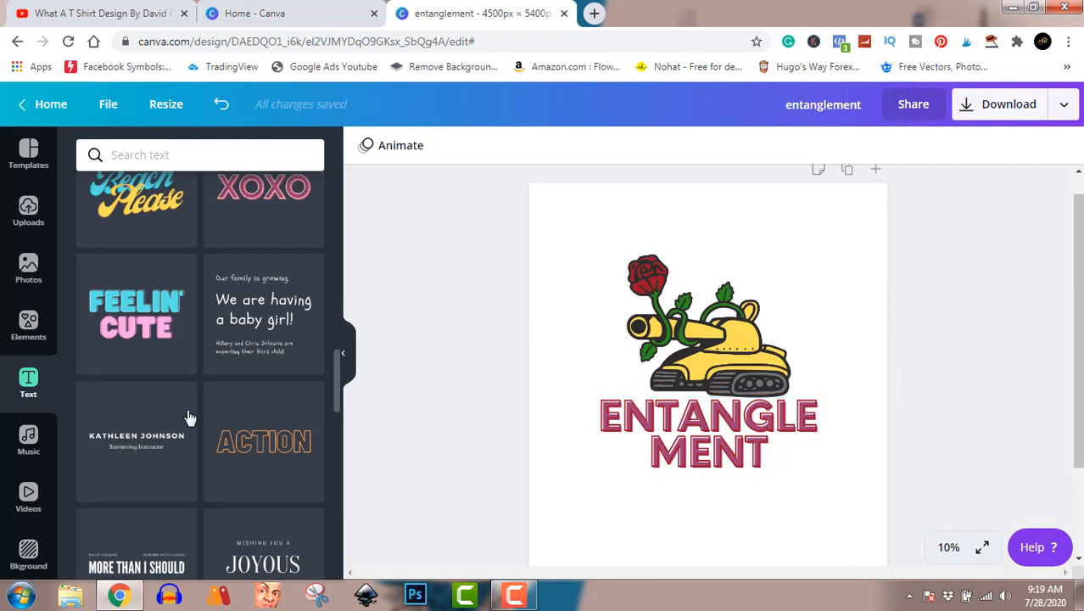
click(26, 324)
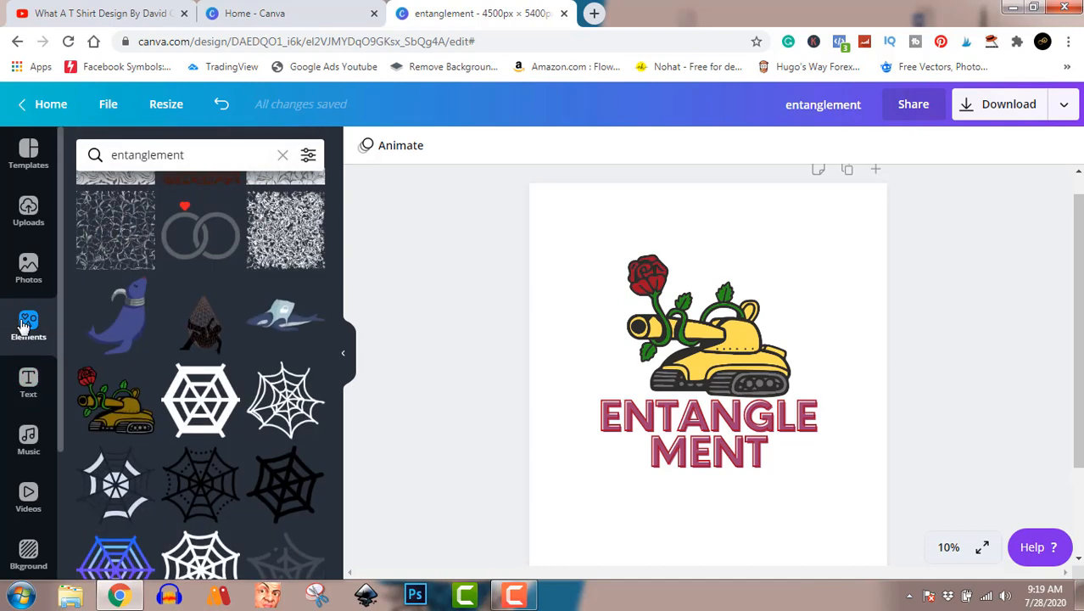
click(202, 156)
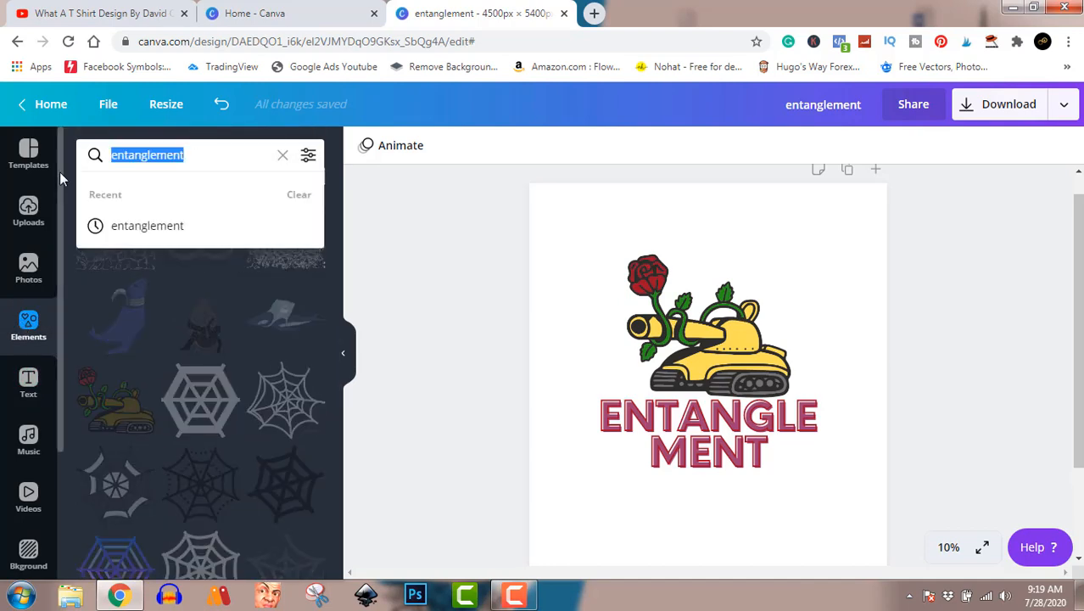
key(BackSpace)
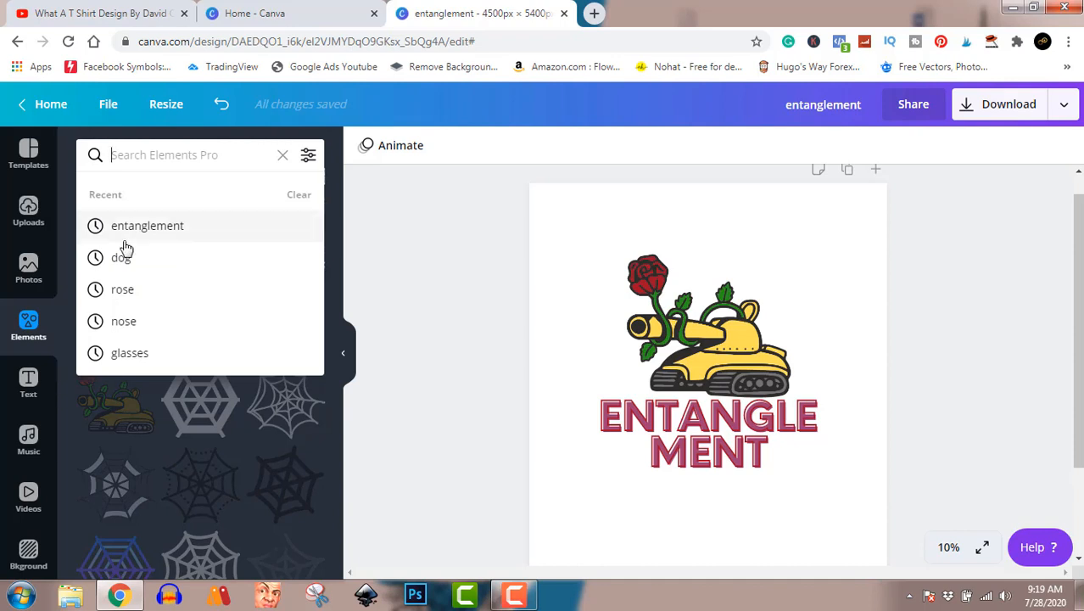
click(124, 290)
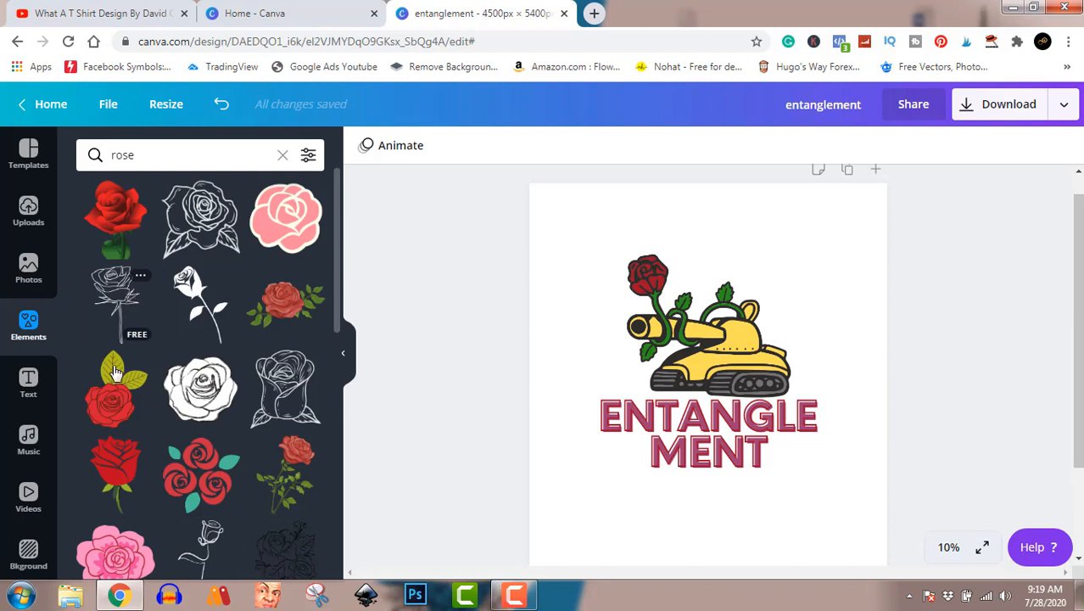
scroll(116, 379, down, 1)
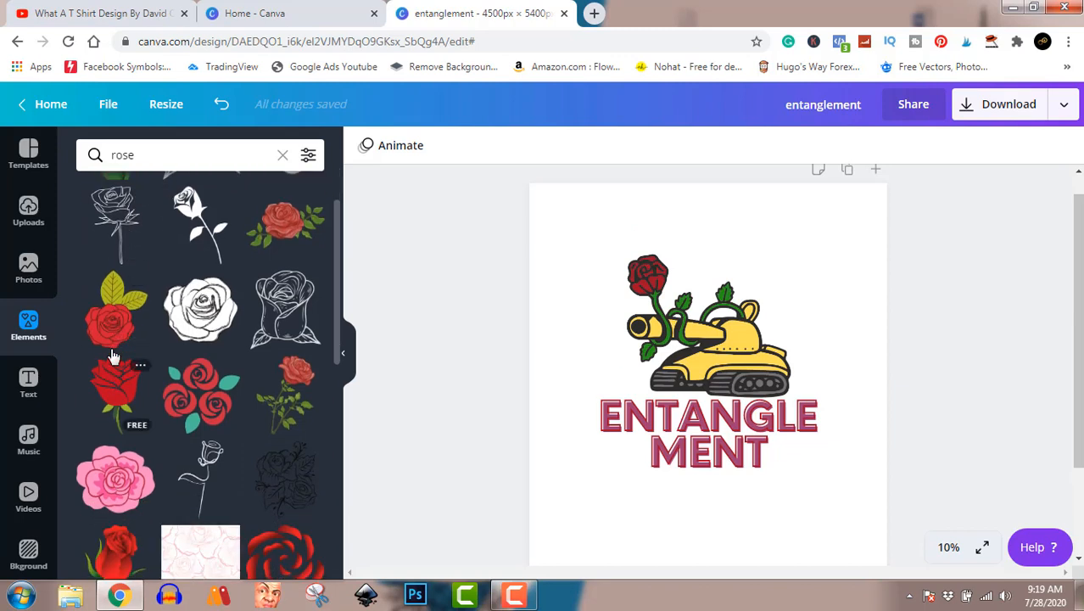
Add the red rose with two yellow-green leaves, shrunk to about the height of MENT and placed at the word's right end
click(113, 319)
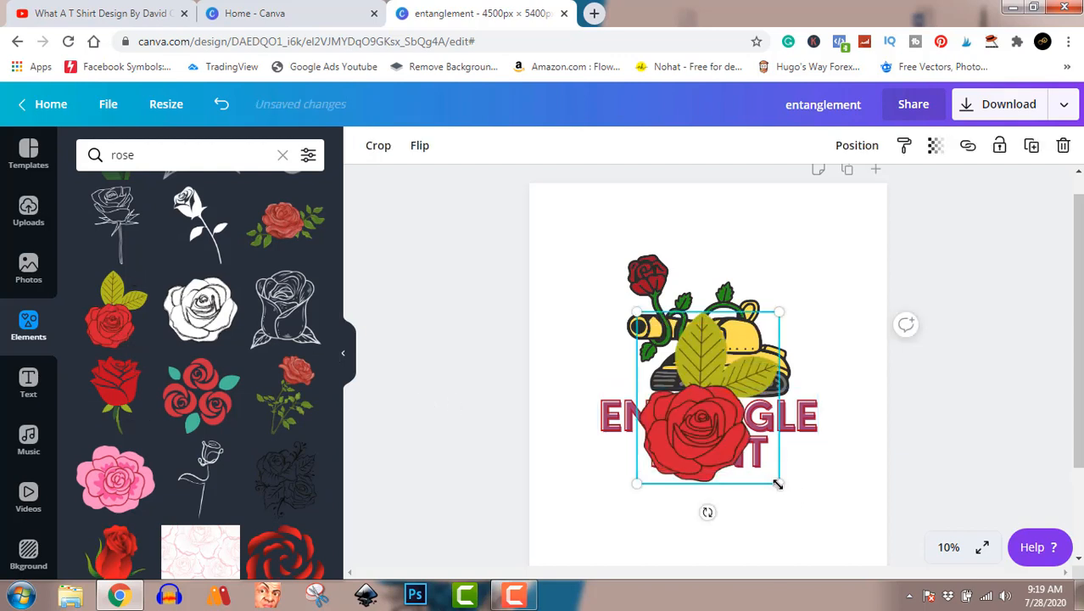
drag(779, 486, 706, 384)
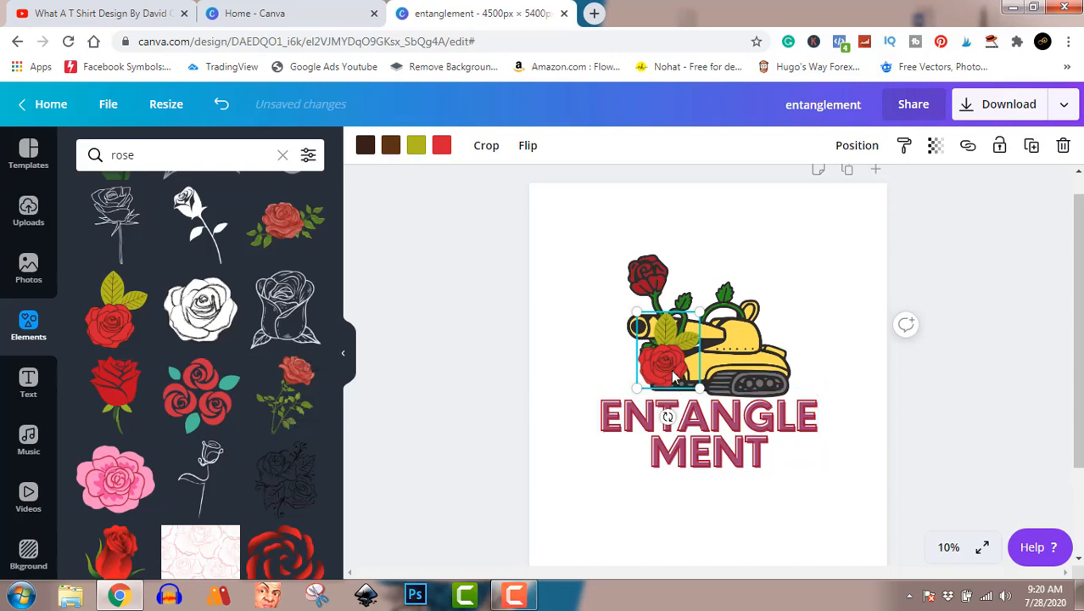
drag(696, 378, 788, 455)
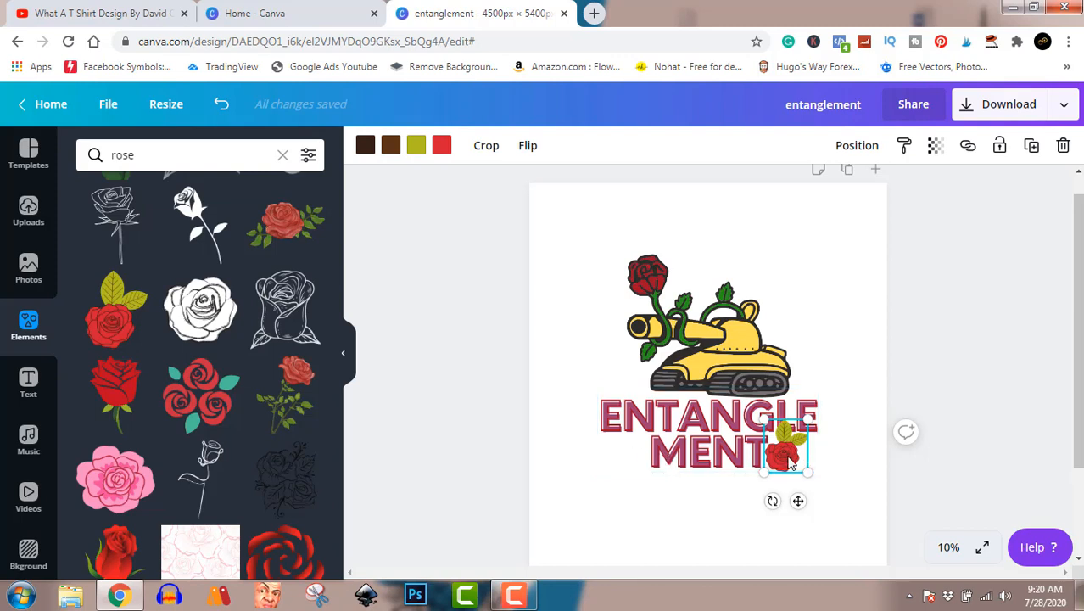
Duplicate the small rose to the left end of MENT and nudge the right rose closer to the letter T
key(ctrl+d)
drag(775, 456, 642, 459)
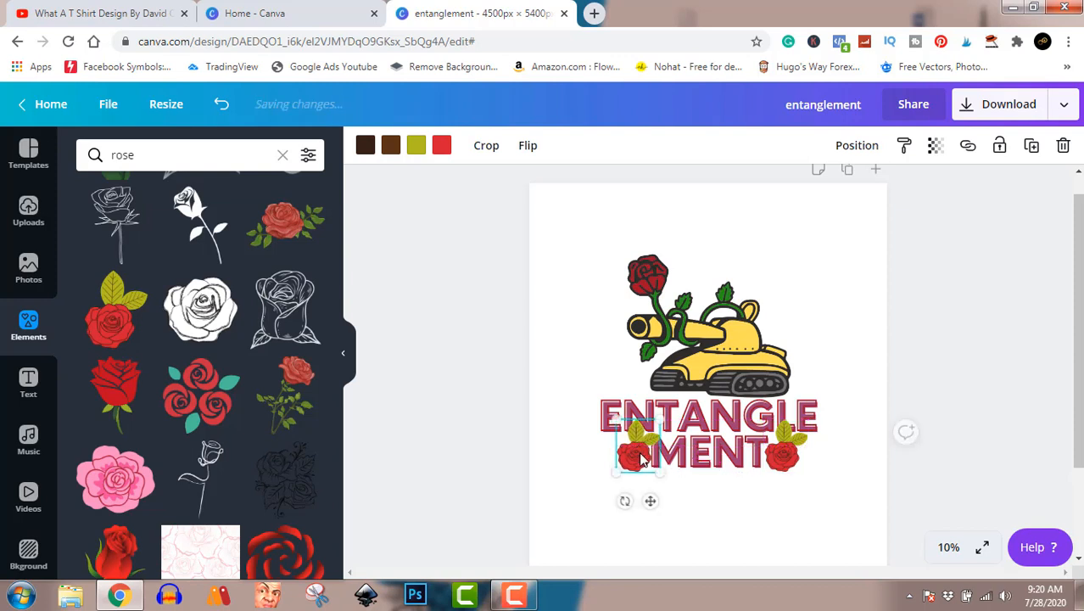
click(968, 370)
click(795, 452)
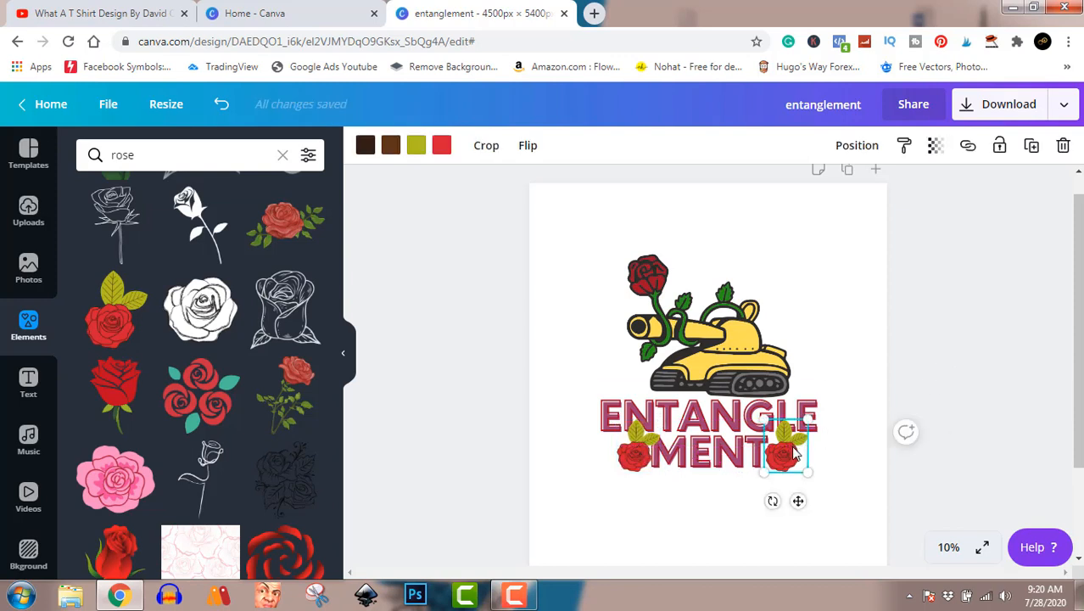
drag(795, 452, 789, 448)
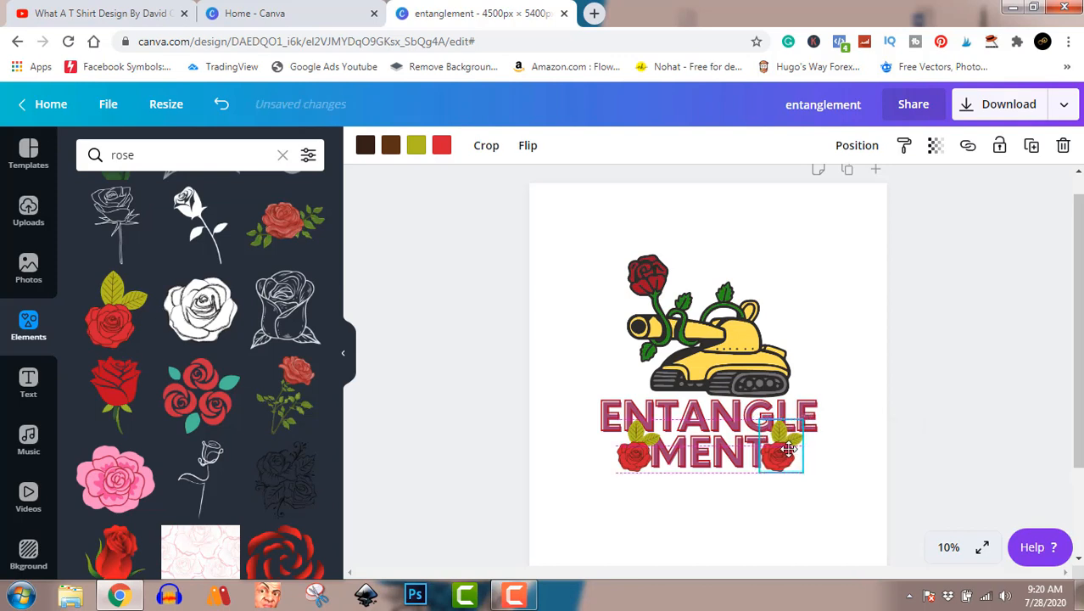
click(979, 336)
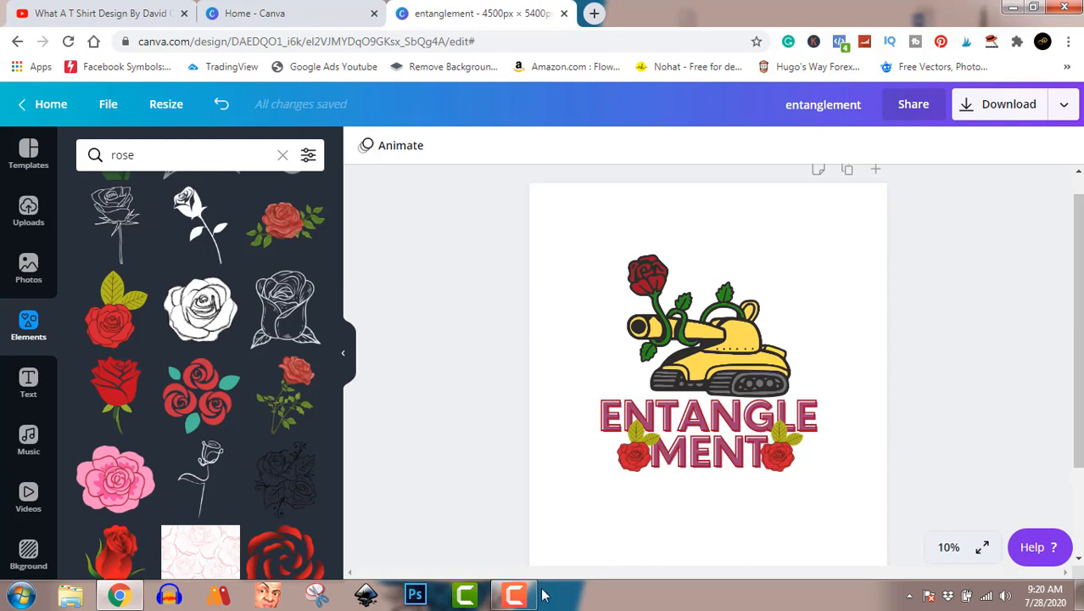
click(513, 597)
click(513, 597)
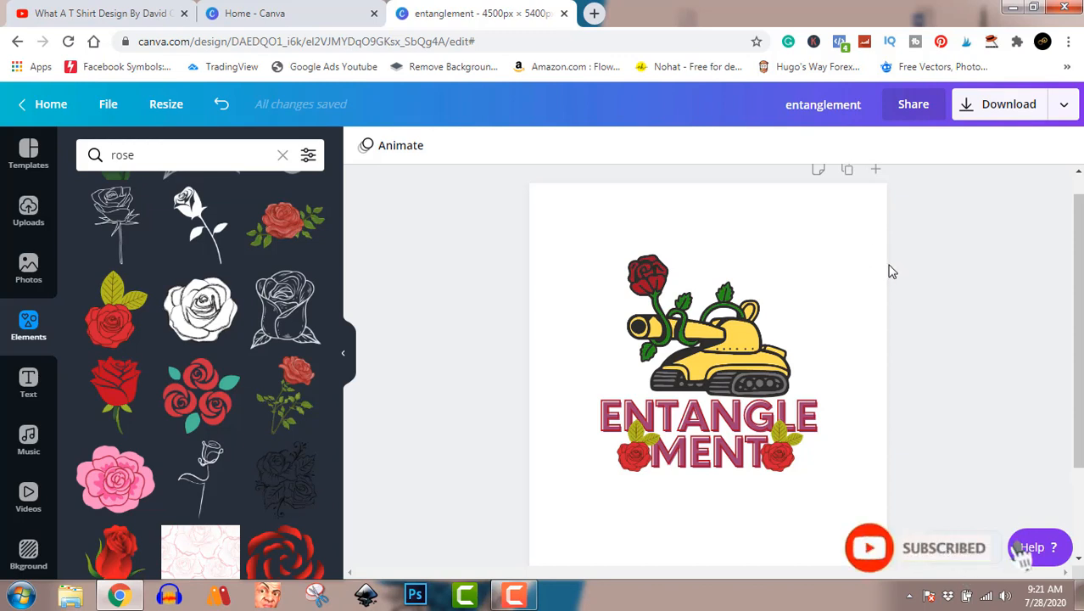
Download the design as a PNG at 1x size, 4500 x 5400 px, with a transparent background
click(1008, 107)
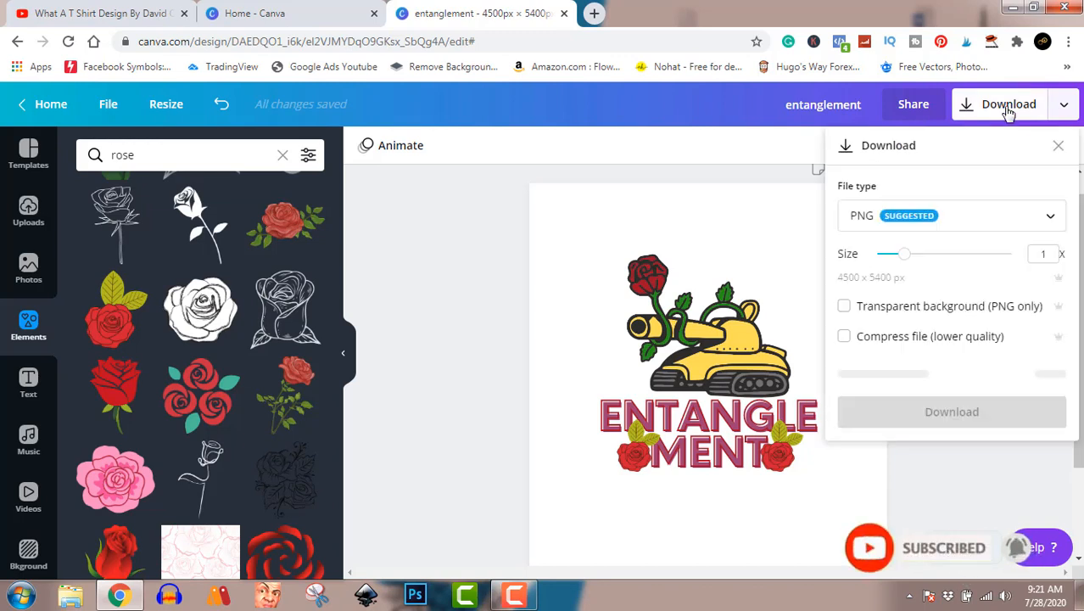
click(845, 308)
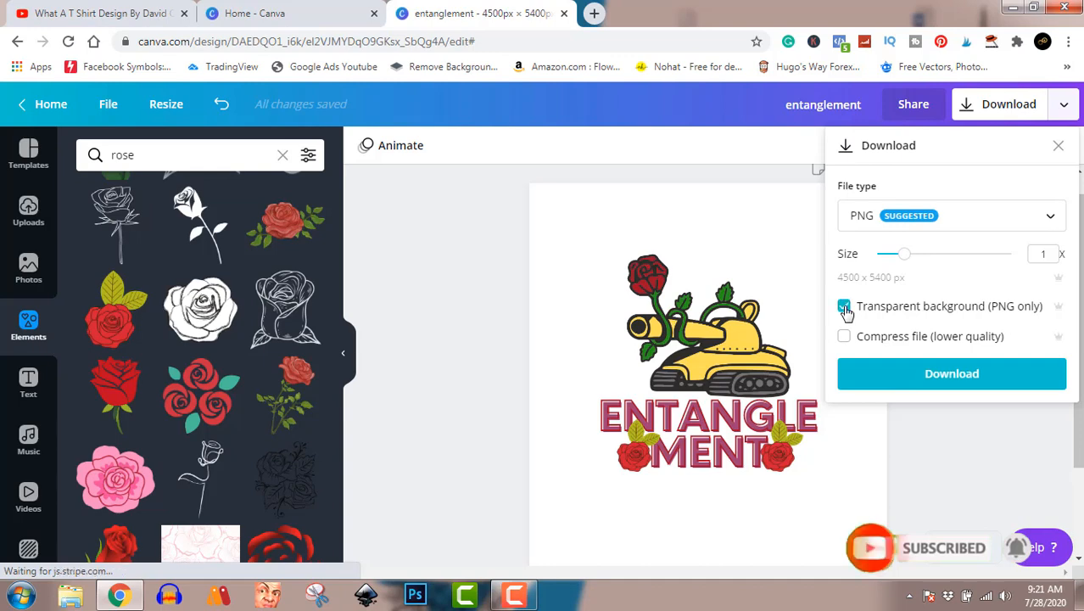
click(932, 382)
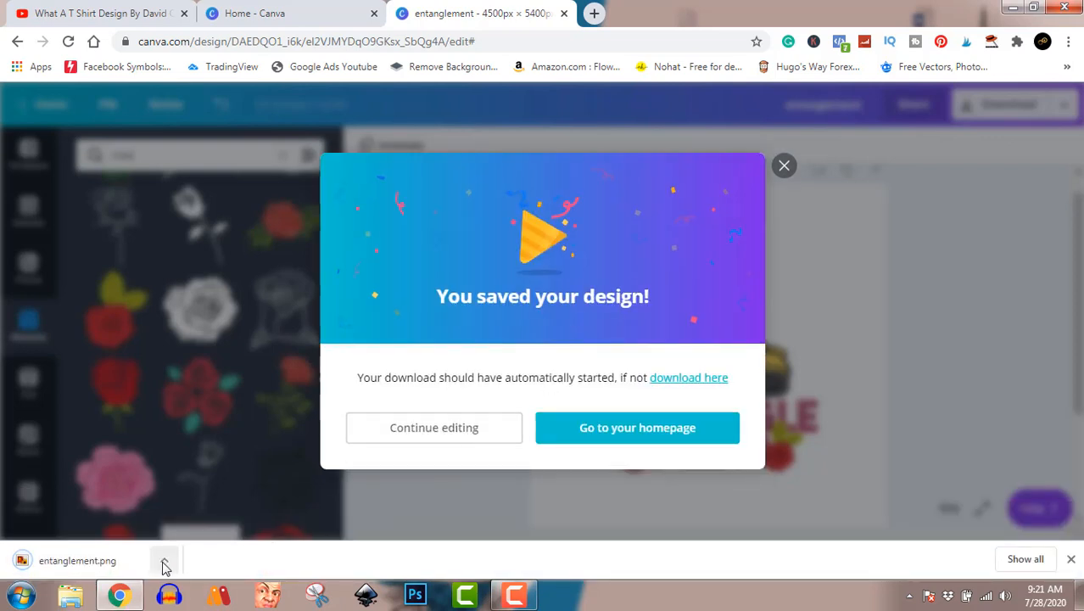
Show the downloaded entanglement.png in its folder and open it in Windows Photo Viewer to check the finished design
click(165, 561)
click(215, 506)
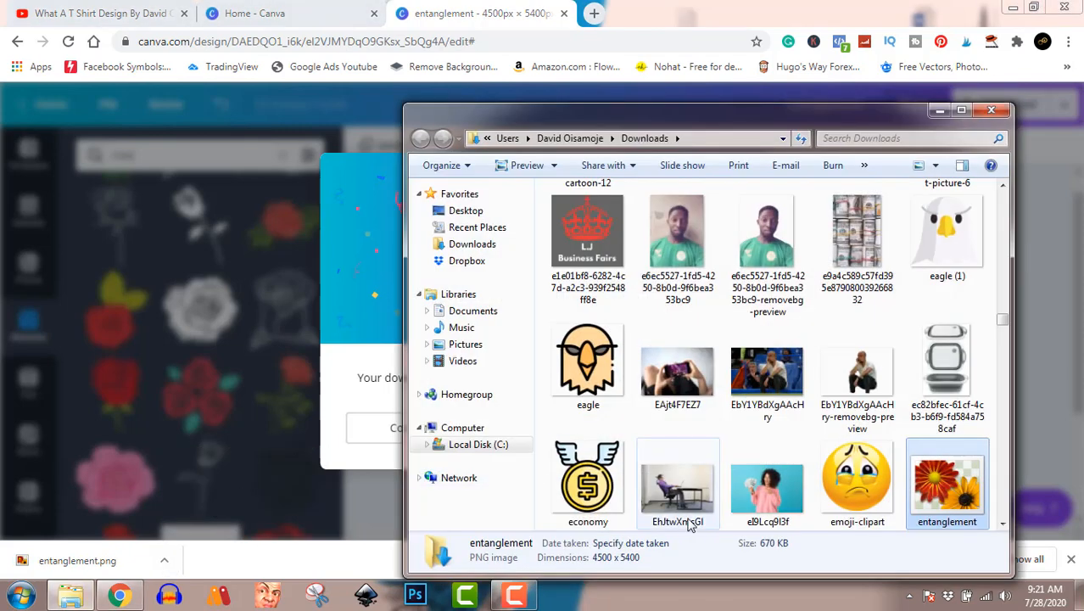
double_click(946, 484)
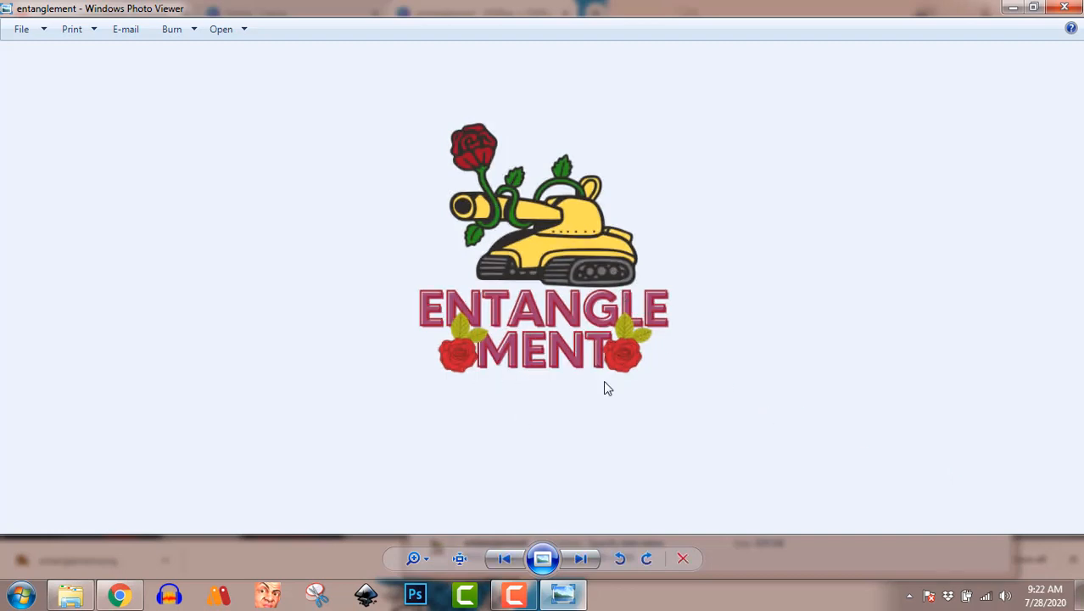
click(524, 597)
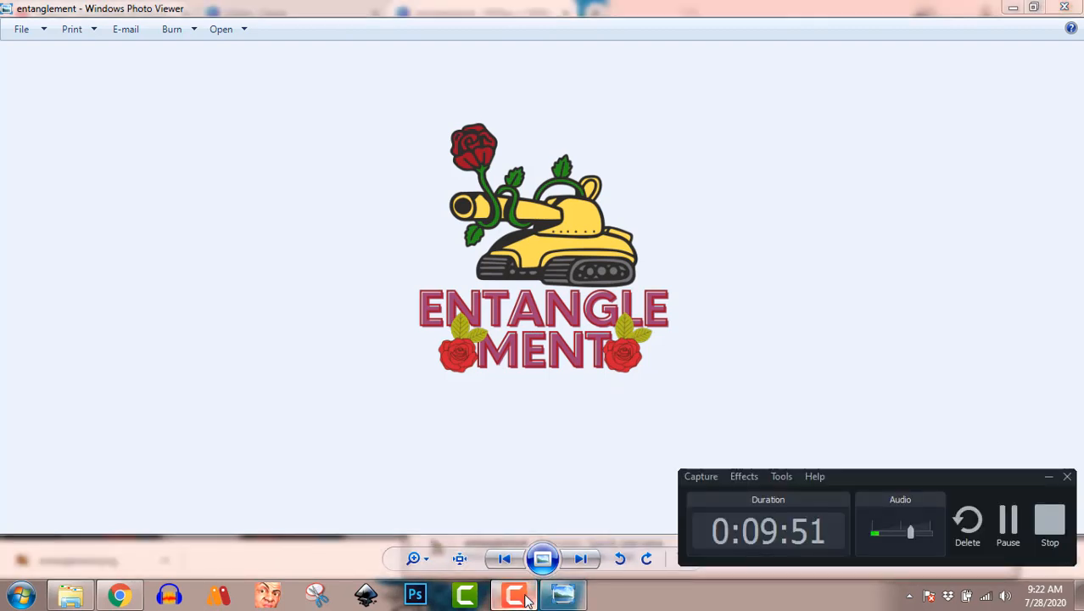
click(527, 600)
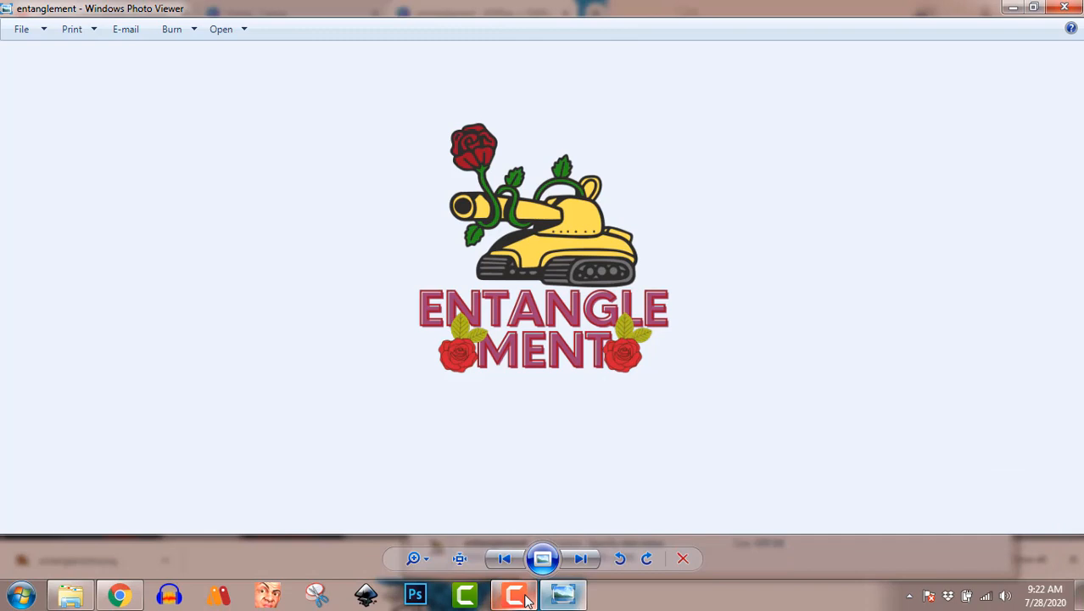
click(527, 600)
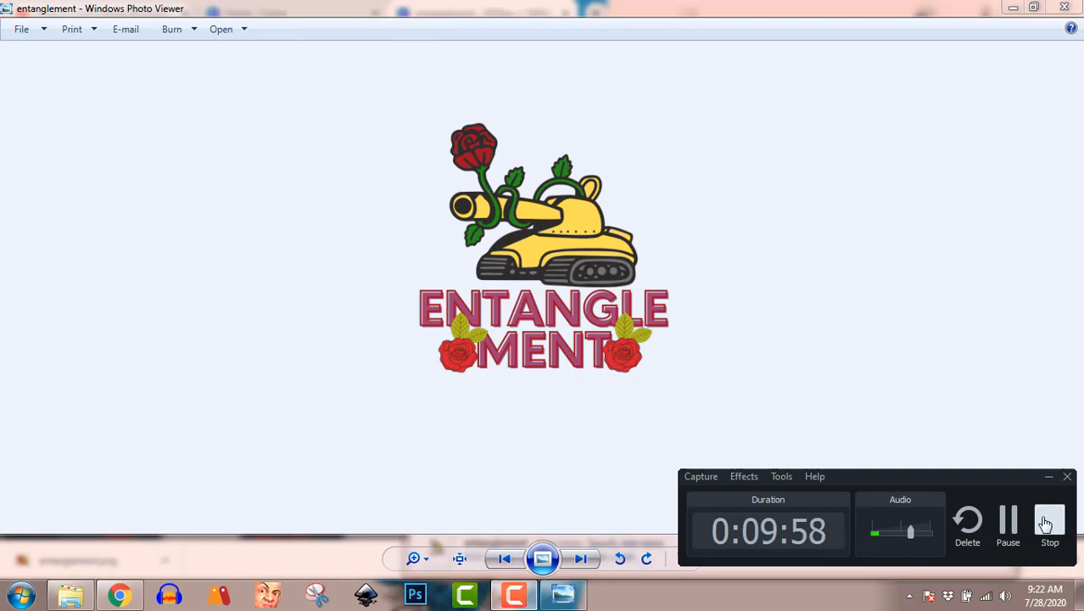